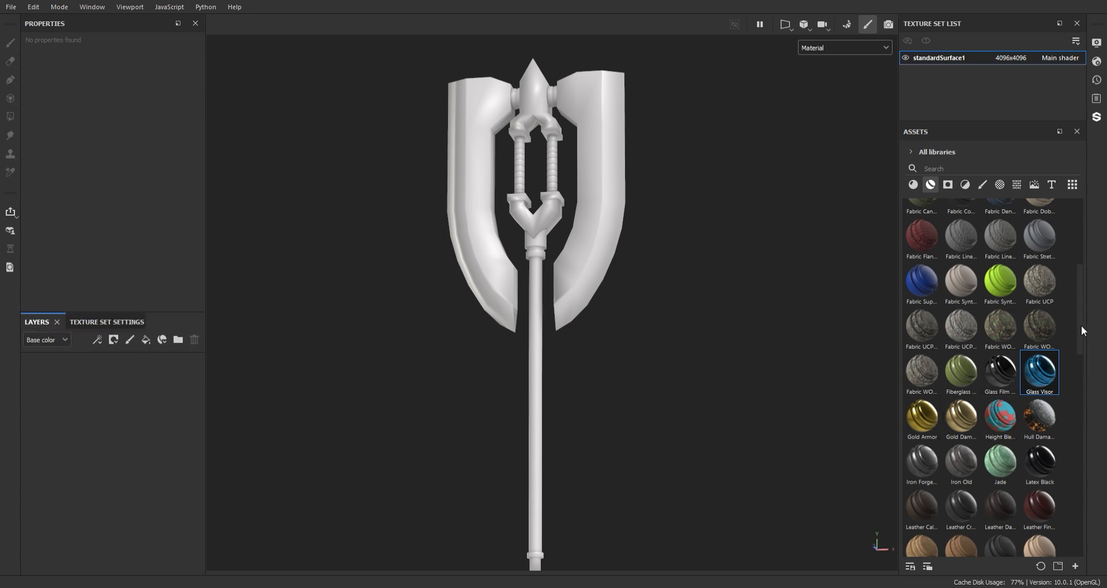
Apply the Steel Gun Matte smart material to the whole axe as the base layer.
scroll(1082, 346, "down", 2)
left_click_drag(1081, 342, 1081, 489)
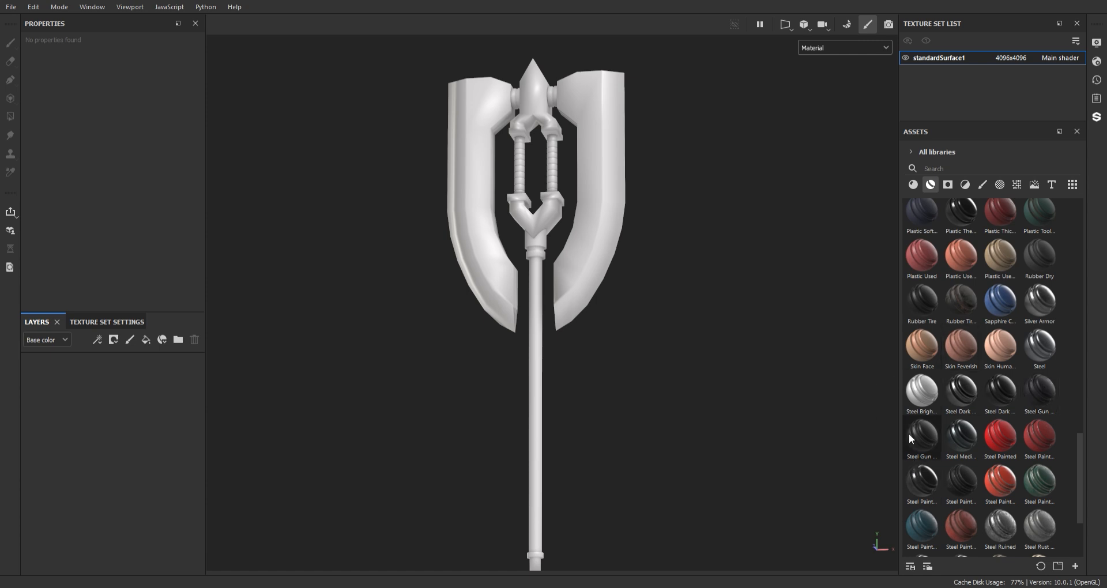
left_click_drag(1044, 405, 541, 279)
Examine the steel material on the blades, spearhead and grips from several angles.
middle_click_drag(562, 250, 561, 172, "alt")
right_click_drag(561, 172, 663, 565, "alt")
middle_click_drag(537, 222, 608, 378, "alt")
right_click_drag(608, 378, 477, 215, "alt")
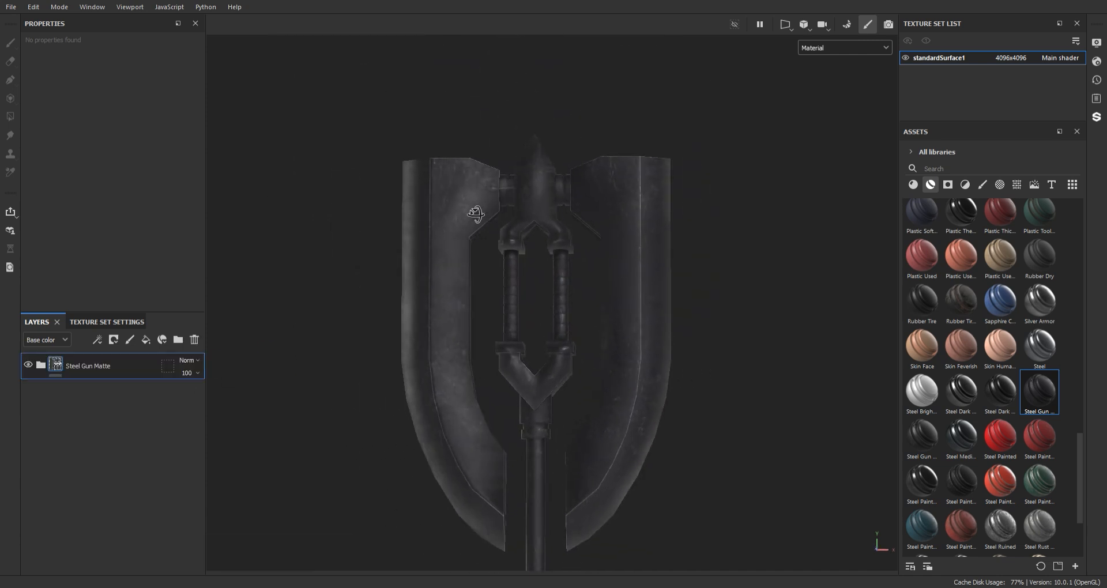
left_click_drag(477, 215, 501, 277, "alt")
middle_click_drag(501, 278, 515, 339, "alt")
right_click_drag(466, 151, 554, 496, "alt")
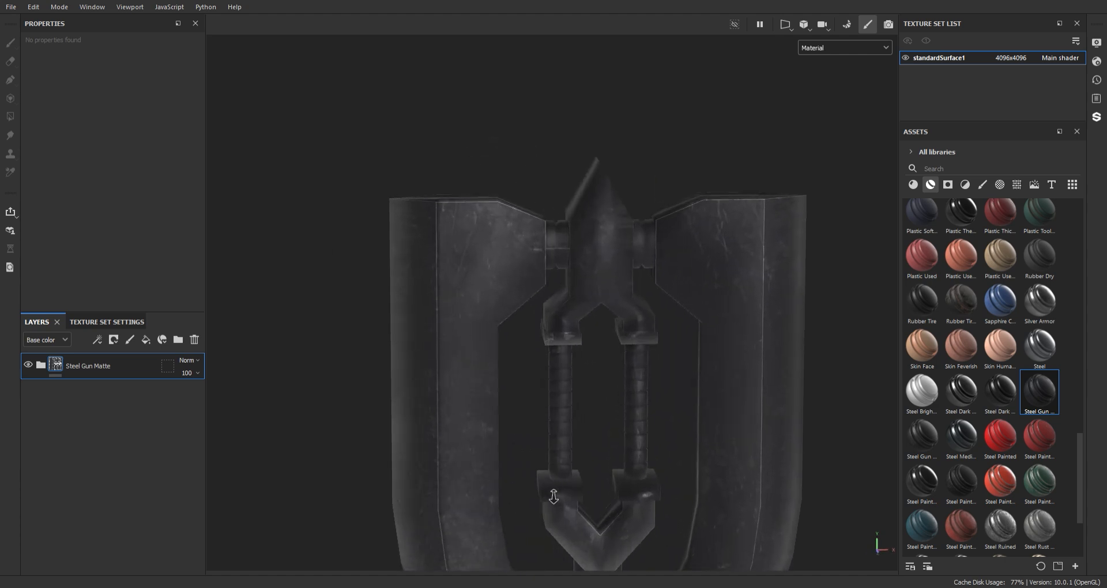
left_click_drag(528, 261, 497, 250, "alt")
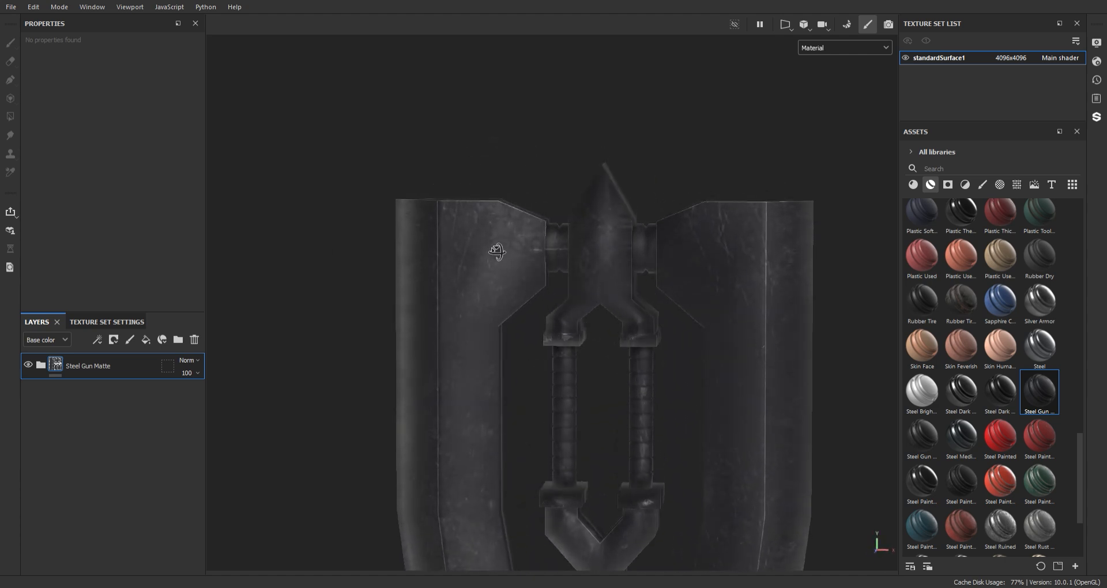
right_click_drag(613, 363, 580, 276, "alt")
middle_click_drag(672, 471, 645, 363, "alt")
right_click_drag(645, 362, 579, 230, "alt")
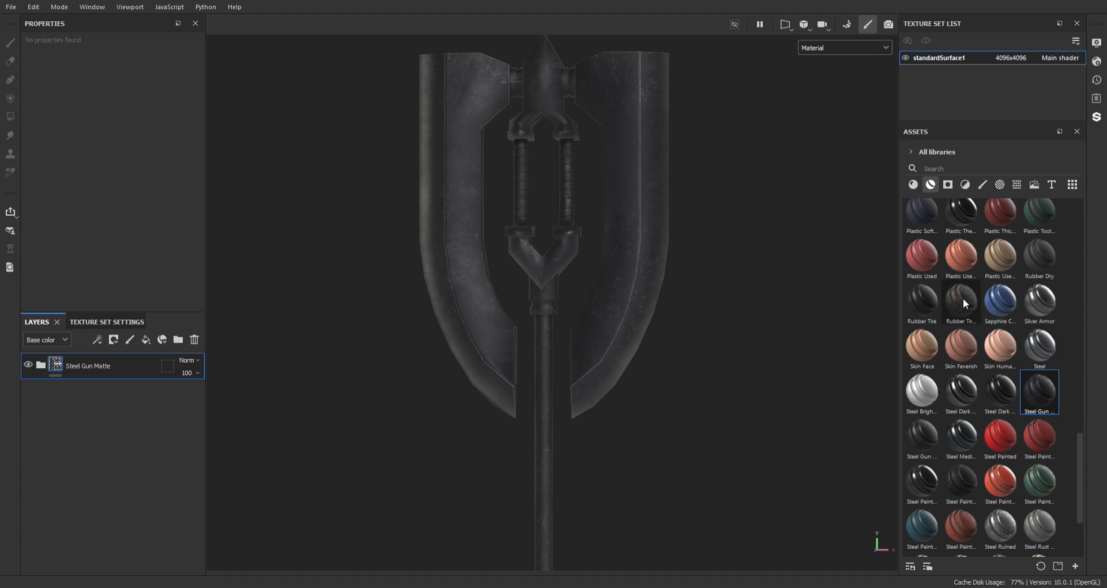
Apply the Rubber Tire Dirty smart material on a layer above the Steel Gun Matte base.
left_click_drag(963, 299, 537, 279)
middle_click_drag(551, 297, 540, 187, "alt")
right_click_drag(539, 187, 523, 184, "alt")
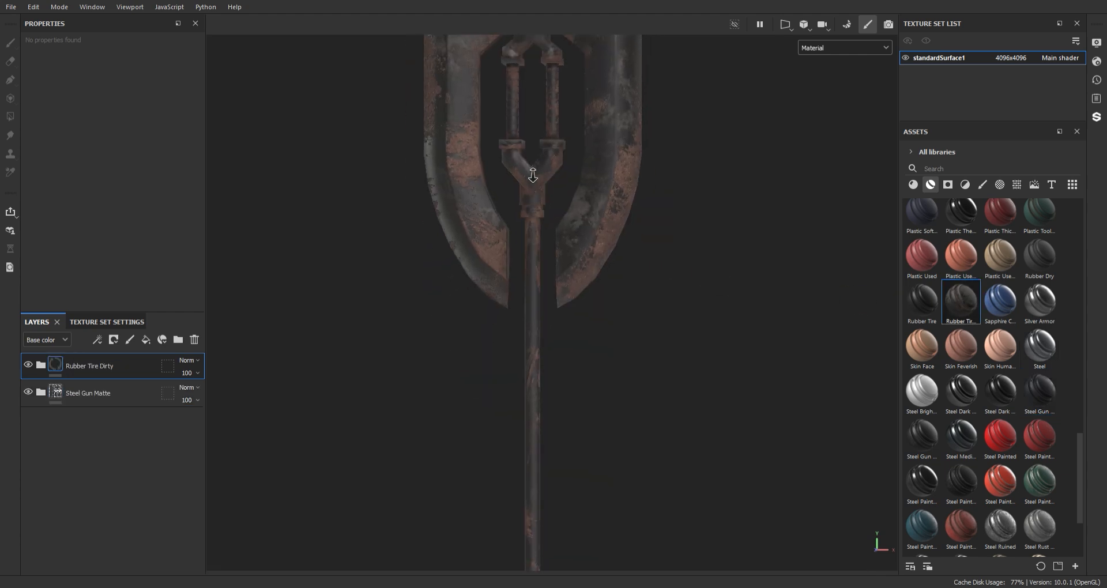
middle_click_drag(524, 185, 536, 249, "alt")
right_click_drag(537, 250, 512, 219, "alt")
middle_click_drag(512, 219, 498, 151, "alt")
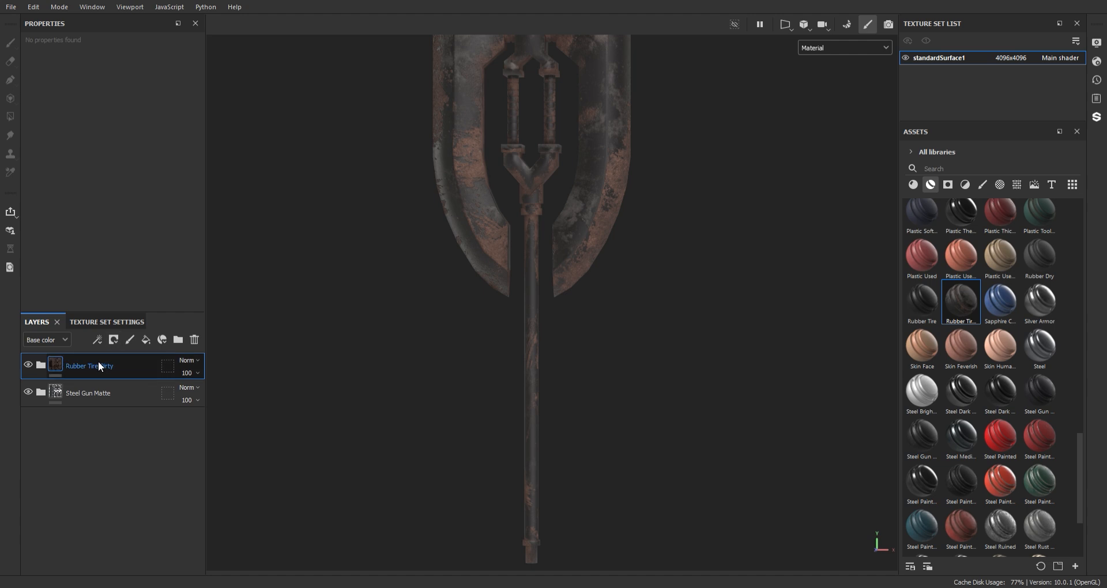
Hide the Rubber Tire Dirty layer with a black mask and add a paint effect to that mask.
left_click(150, 12)
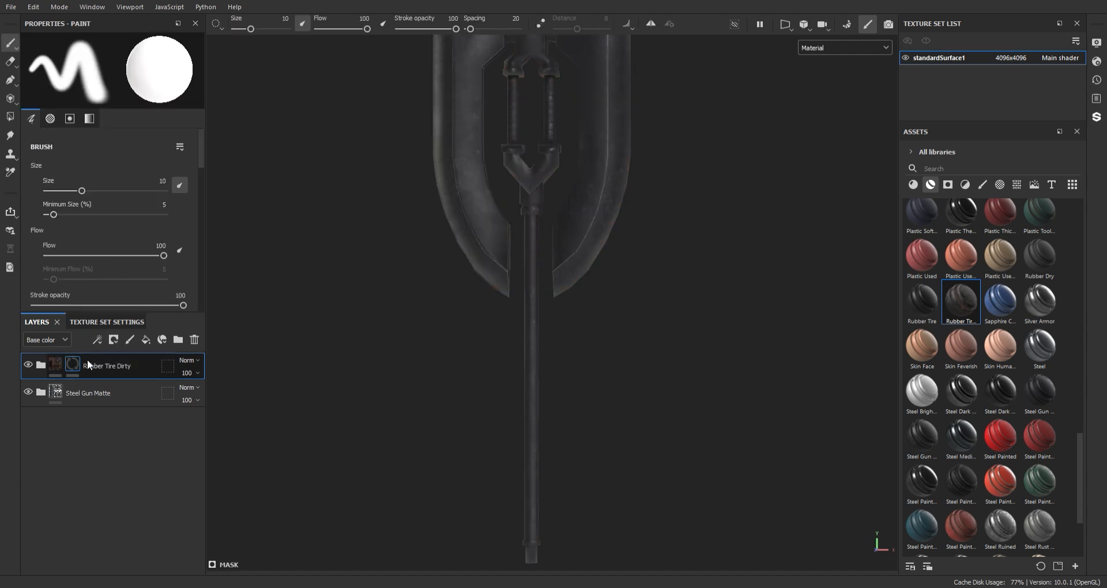
right_click(88, 364)
left_click(144, 421)
Reveal Rubber Tire Dirty on the shaft, its collars, both grips and the spearhead's side connectors using mesh-mode Polygon Fill.
key("4")
middle_click_drag(469, 294, 534, 318, "alt")
right_click_drag(499, 210, 601, 567, "alt")
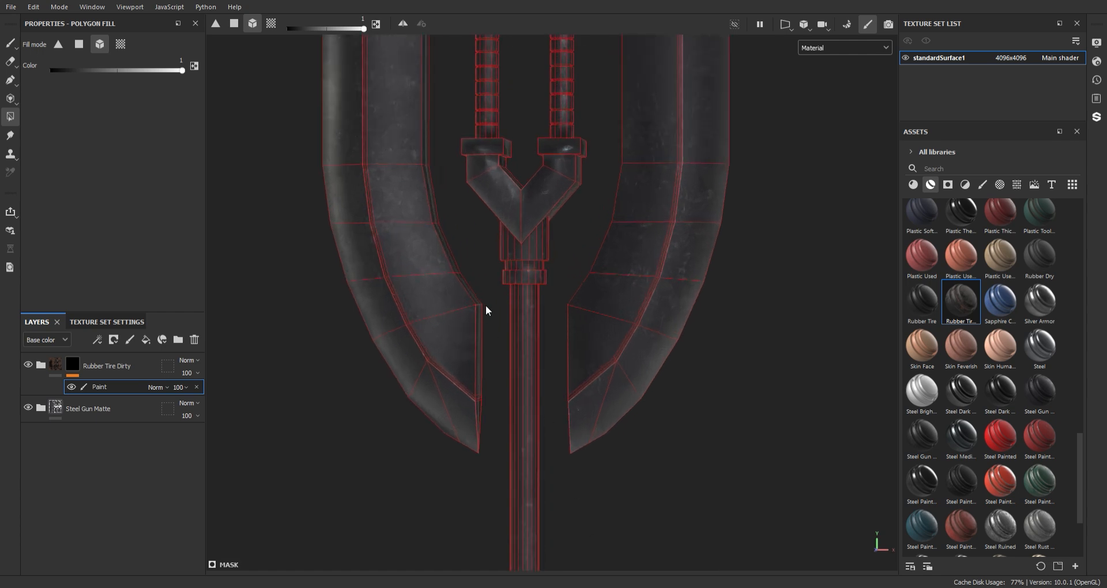
middle_click_drag(547, 226, 511, 445, "alt")
left_click_drag(543, 289, 437, 308)
middle_click_drag(534, 240, 556, 410, "alt")
left_click(549, 301)
left_click(465, 301)
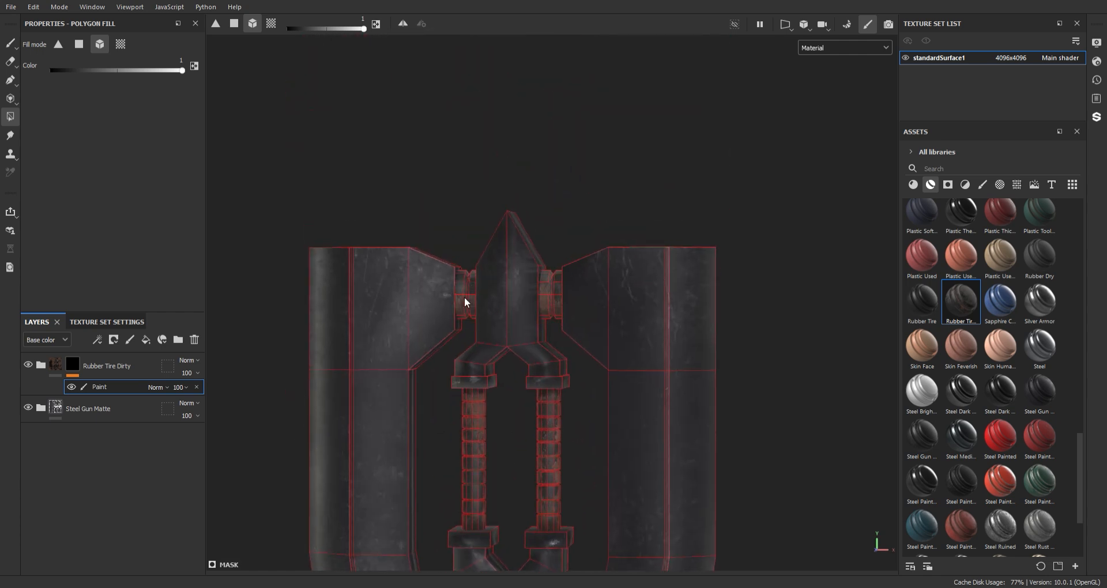
key("1")
Inspect the masked dirty rubber parts against the steel blades, from the shaft's end up to the spearhead.
right_click_drag(640, 363, 539, 344, "alt")
middle_click_drag(537, 344, 552, 194, "alt")
right_click_drag(626, 294, 542, 269, "alt")
middle_click_drag(557, 282, 553, 305, "alt")
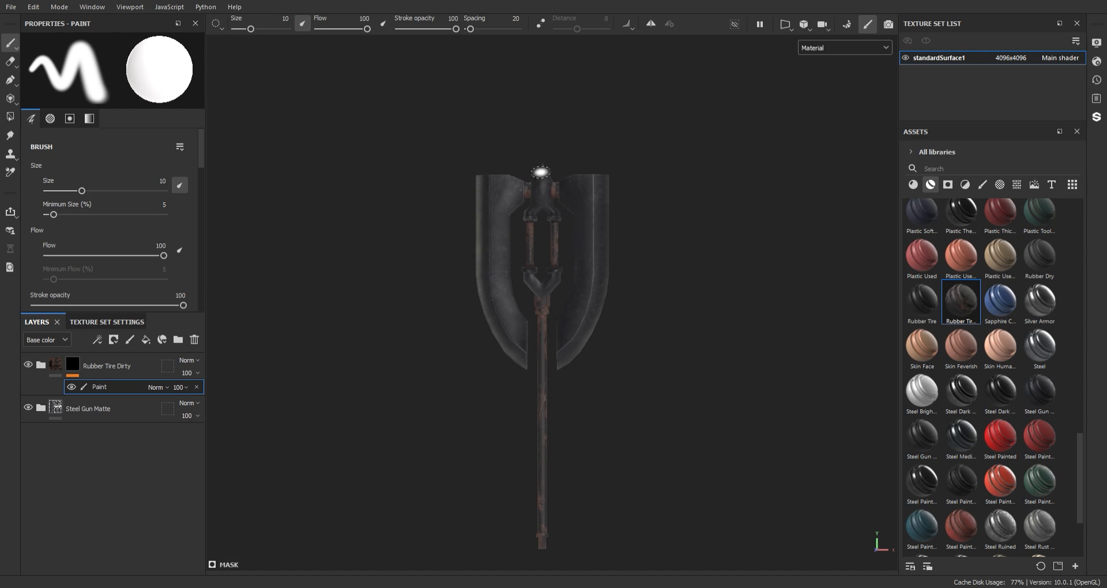
right_click_drag(541, 174, 625, 536, "alt")
middle_click_drag(562, 474, 524, 309, "alt")
left_click_drag(524, 308, 524, 287, "alt")
middle_click_drag(523, 287, 532, 351, "alt")
right_click_drag(541, 170, 619, 369, "alt")
left_click_drag(510, 321, 512, 351, "alt")
right_click_drag(556, 435, 409, 169, "alt")
middle_click_drag(514, 273, 558, 449, "alt")
right_click_drag(558, 450, 440, 230, "alt")
middle_click_drag(519, 346, 502, 250, "alt")
left_click_drag(502, 250, 544, 216, "alt")
Apply the Copper Red Bleached smart material above the other layers and hide it with a black mask.
scroll(1057, 333, "up", 15)
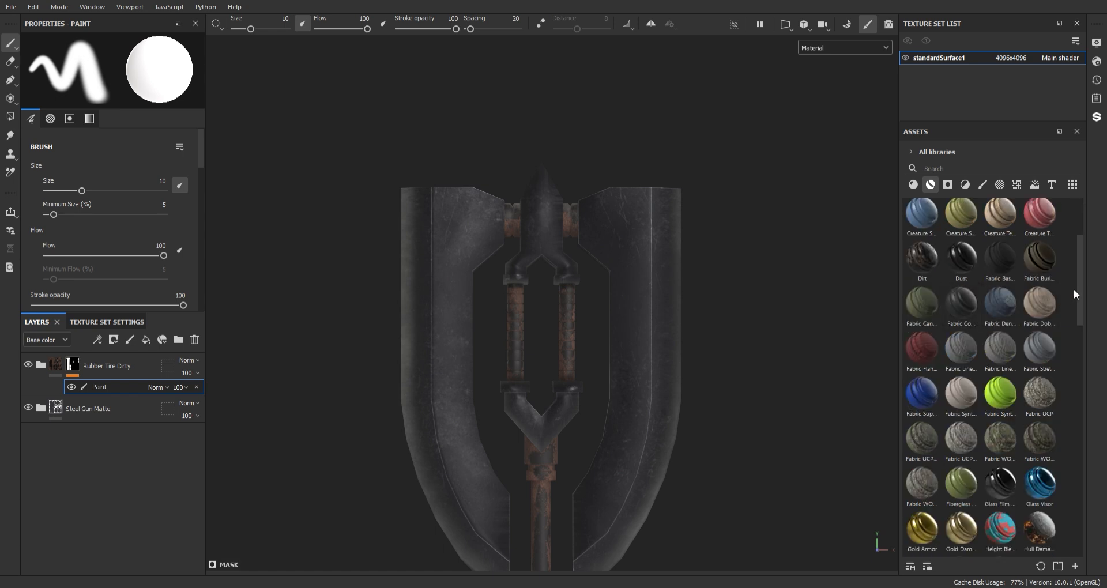
scroll(1076, 297, "down", 3)
scroll(1073, 314, "up", 4)
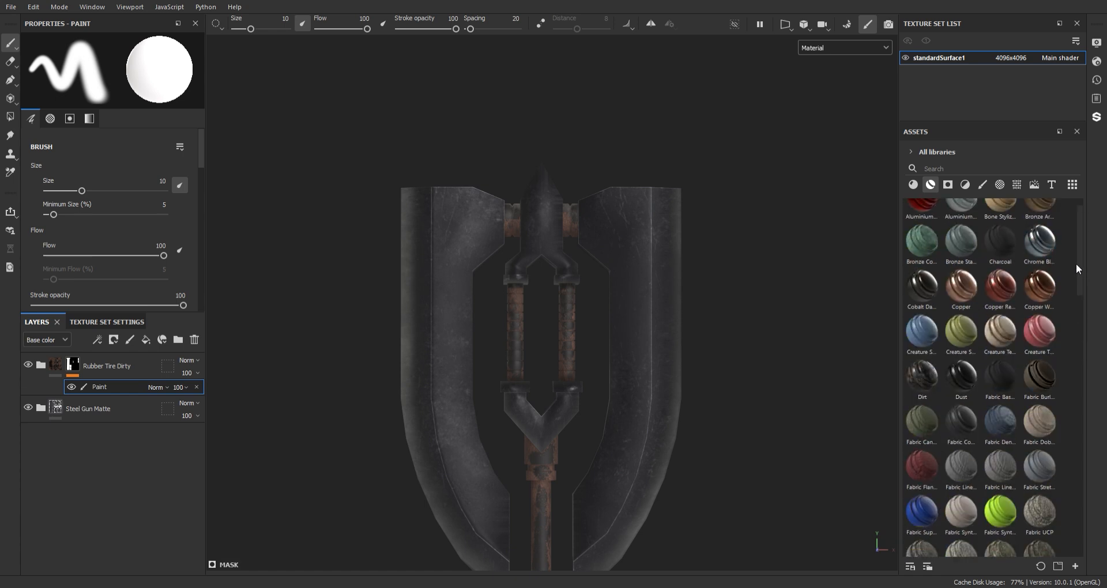
left_click_drag(1005, 315, 523, 305)
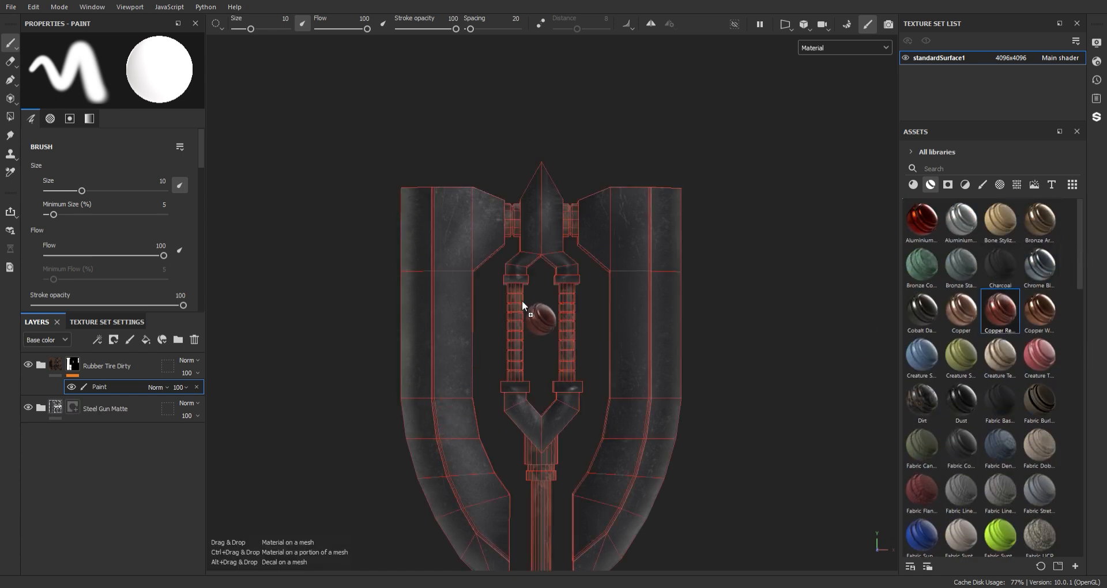
left_click_drag(330, 365, 115, 375)
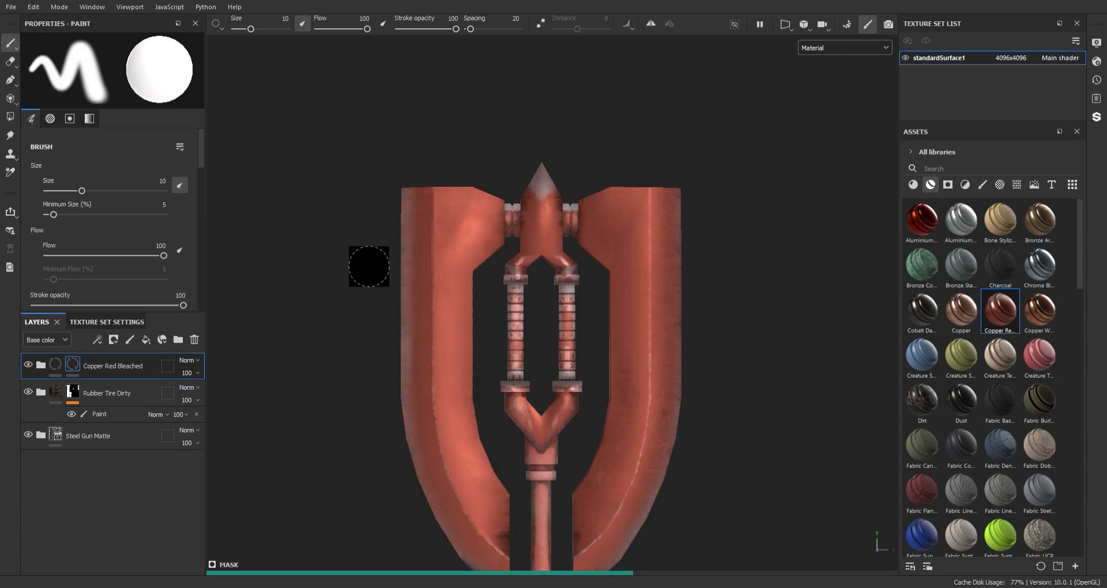
middle_click_drag(537, 358, 525, 279, "alt")
scroll(528, 361, "down", 2)
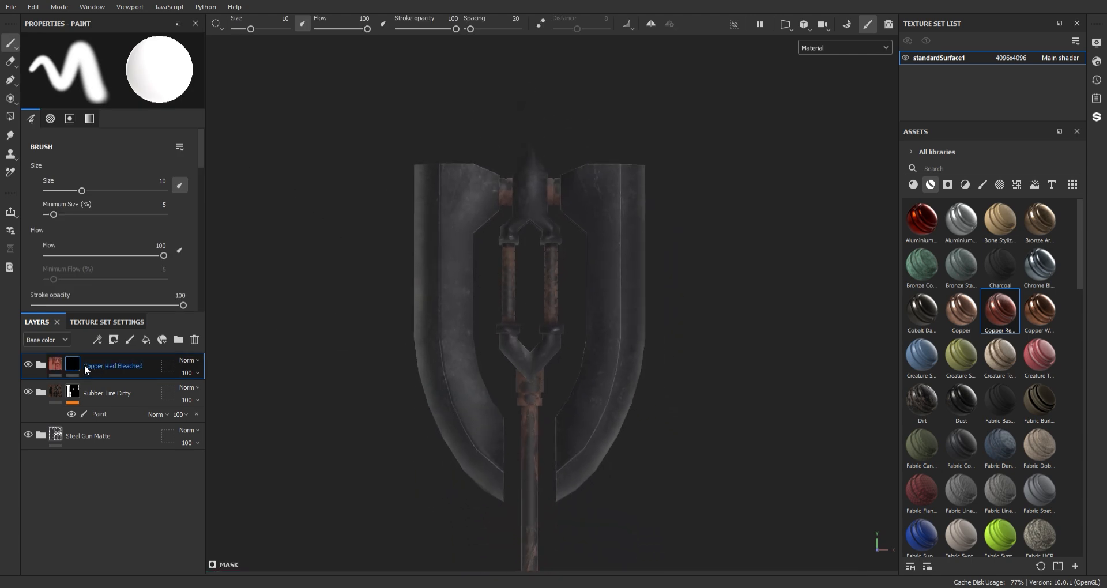
Try revealing the copper on the spearhead with Polygon Fill, then delete the Copper Red Bleached layer.
key("4")
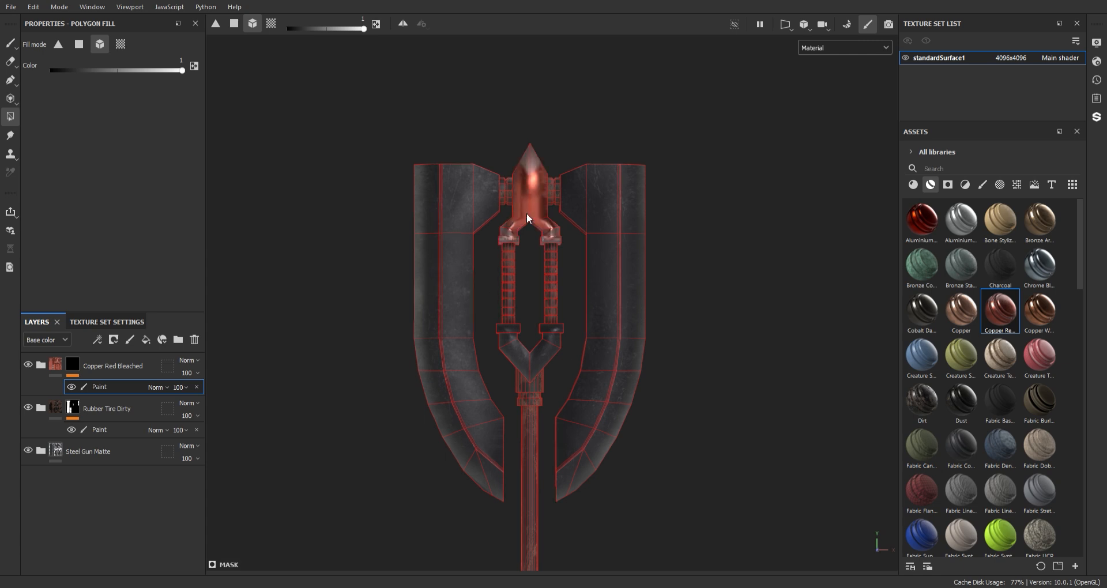
key("1")
mouse_move(531, 388)
left_mouse_down("alt")
mouse_move(496, 297)
mouse_move(692, 324)
mouse_move(600, 381)
mouse_move(474, 305)
left_mouse_up("alt")
key("ctrl+z")
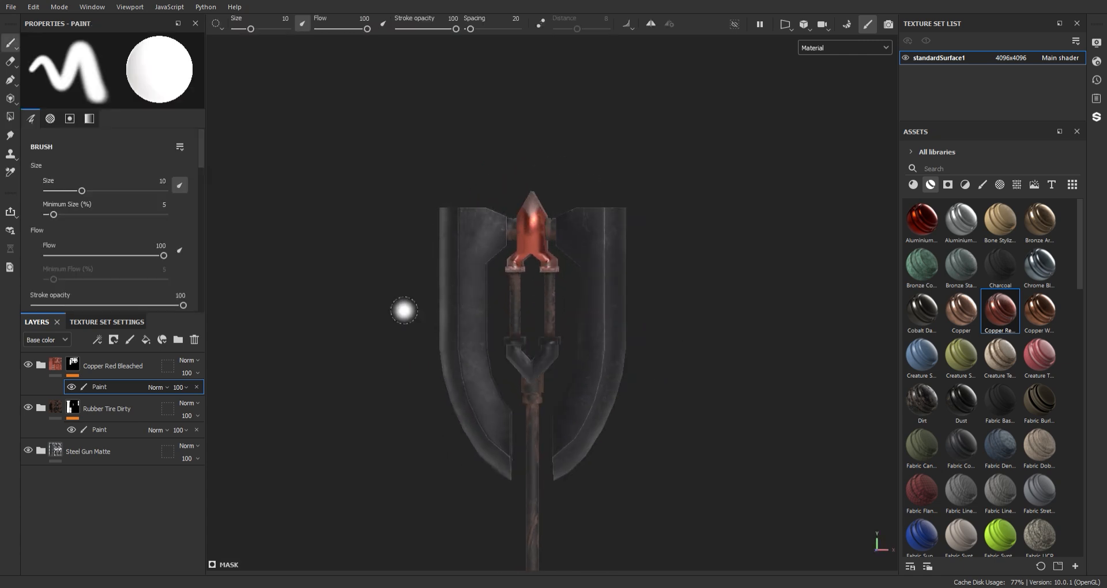
left_click(119, 359)
key("Delete")
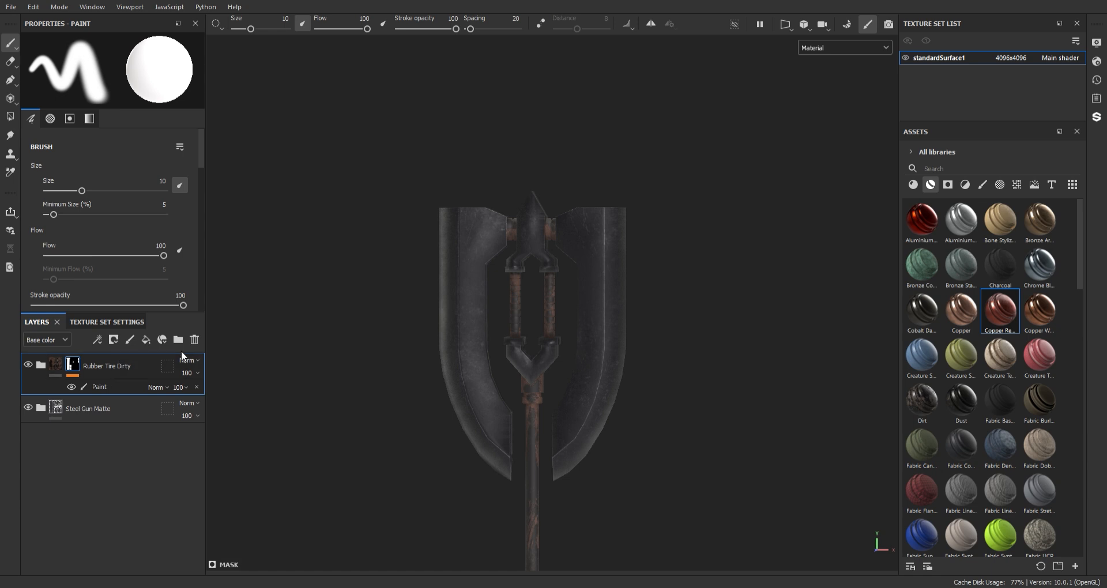
Add a fill layer on top with the normal and metallic channels disabled and a dark brown base color.
left_click_drag(412, 252, 548, 176, "alt")
left_click(145, 340)
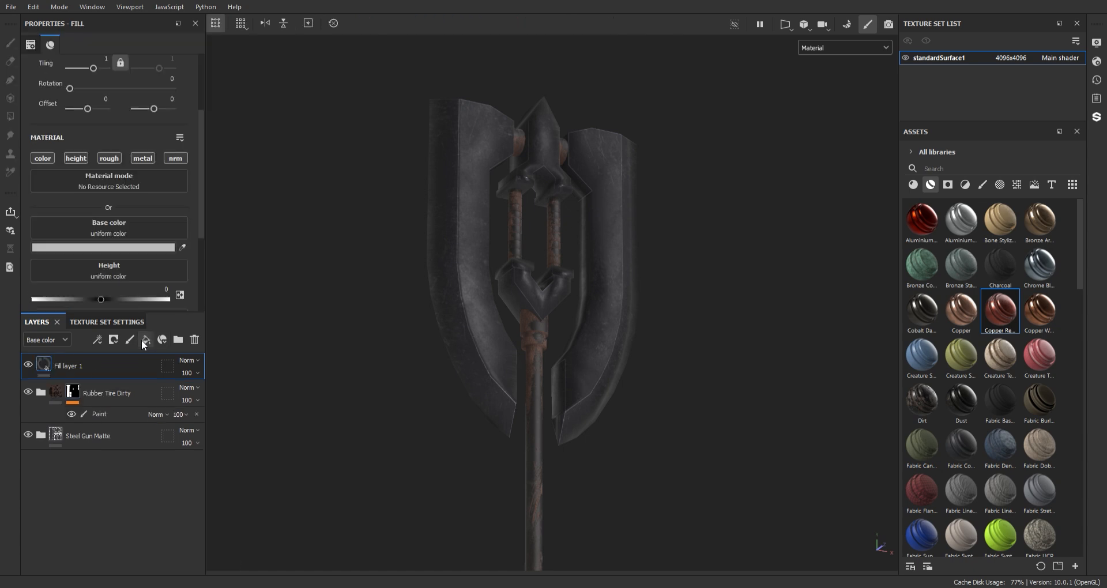
left_click(174, 160)
left_click(144, 161)
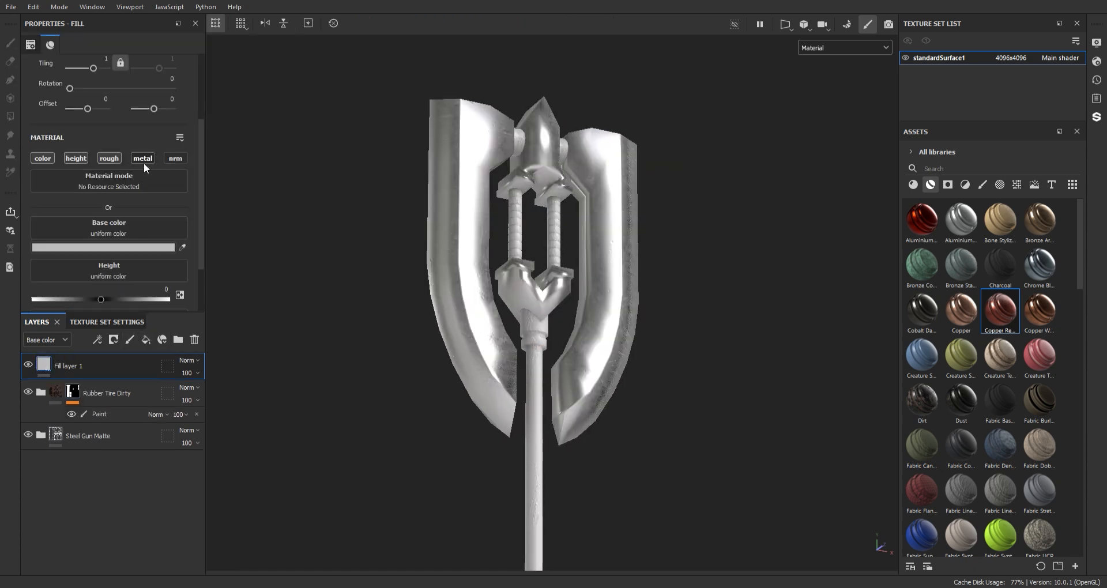
scroll(138, 185, "down", 2)
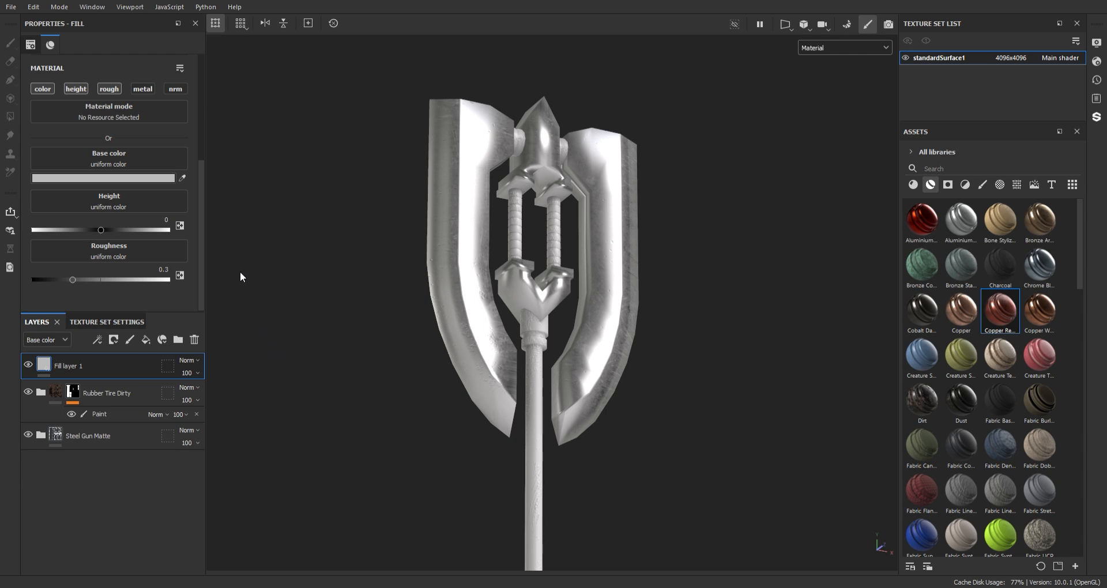
left_click_drag(240, 272, 221, 325)
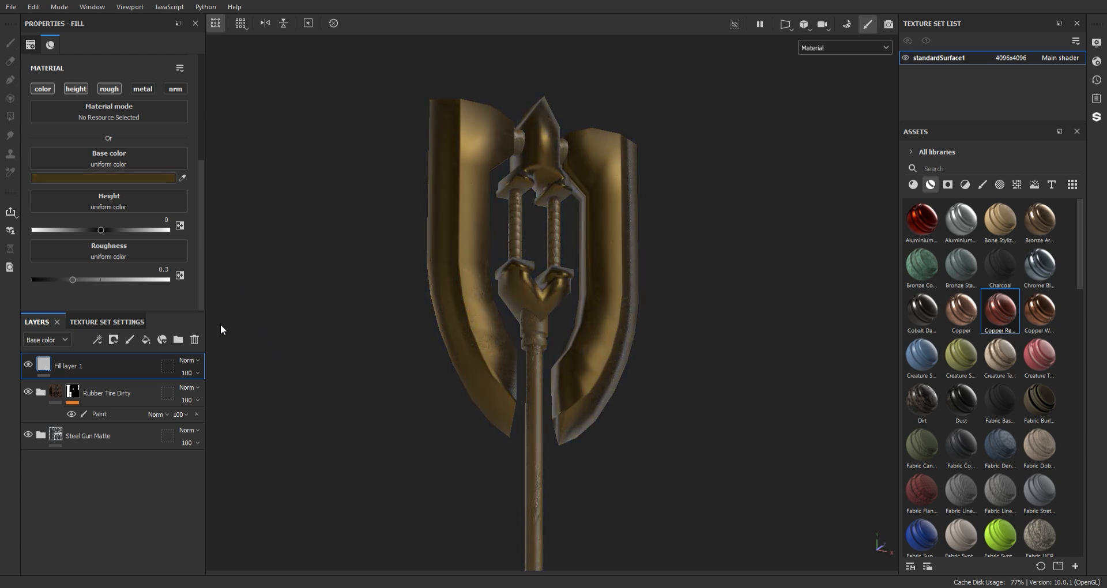
Give the brown fill layer a black mask driven by a Dirt generator.
left_click_drag(566, 237, 451, 294, "alt")
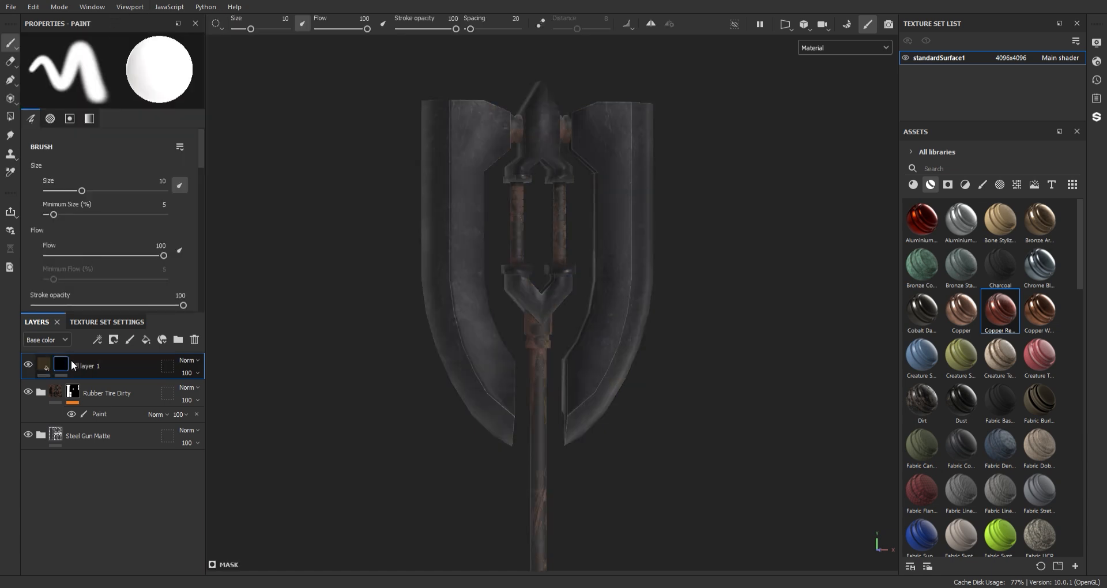
right_click(71, 361)
left_click(122, 359)
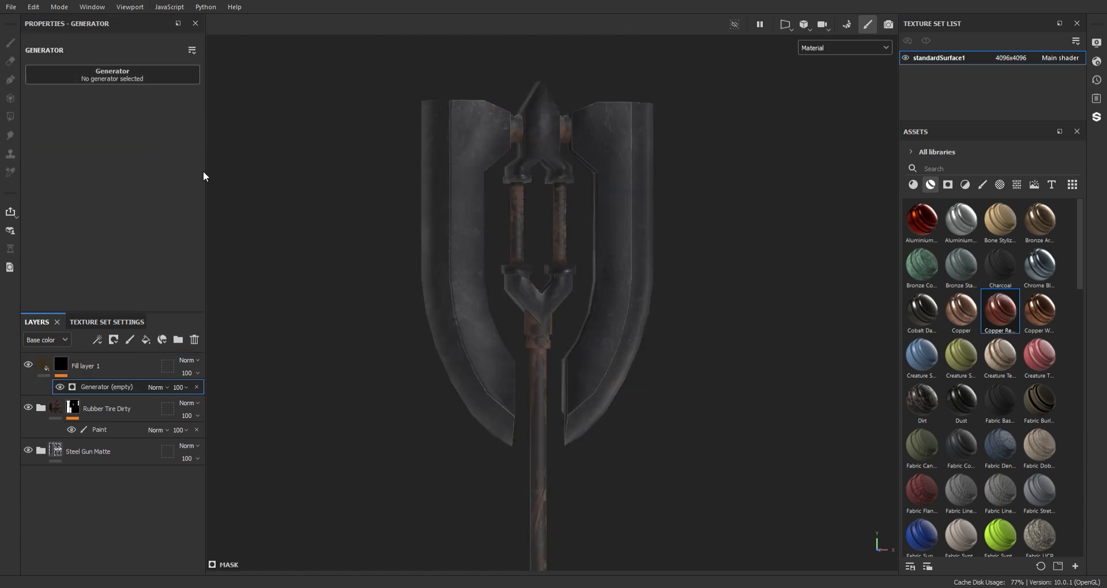
middle_click_drag(584, 341, 558, 138, "alt")
right_click_drag(559, 138, 547, 184, "alt")
middle_click_drag(547, 183, 539, 348, "alt")
right_click_drag(538, 349, 578, 294, "alt")
left_click_drag(578, 294, 555, 318, "alt")
right_click_drag(555, 318, 534, 287, "alt")
middle_click_drag(535, 286, 515, 217, "alt")
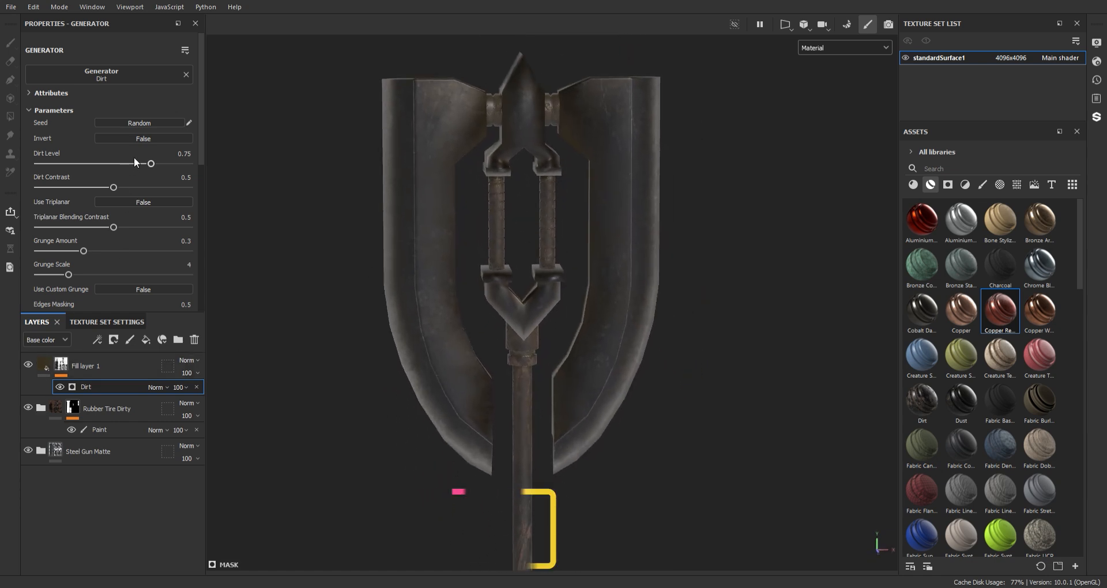
Raise the Dirt generator's dirt level to 0.82.
mouse_move(150, 164)
left_mouse_down()
mouse_move(105, 168)
mouse_move(181, 165)
mouse_move(162, 166)
left_mouse_up()
mouse_move(531, 274)
left_mouse_down("alt")
mouse_move(564, 329)
mouse_move(420, 247)
mouse_move(528, 265)
left_mouse_up("alt")
scroll(533, 289, "up", 2)
middle_click_drag(541, 312, 523, 292, "alt")
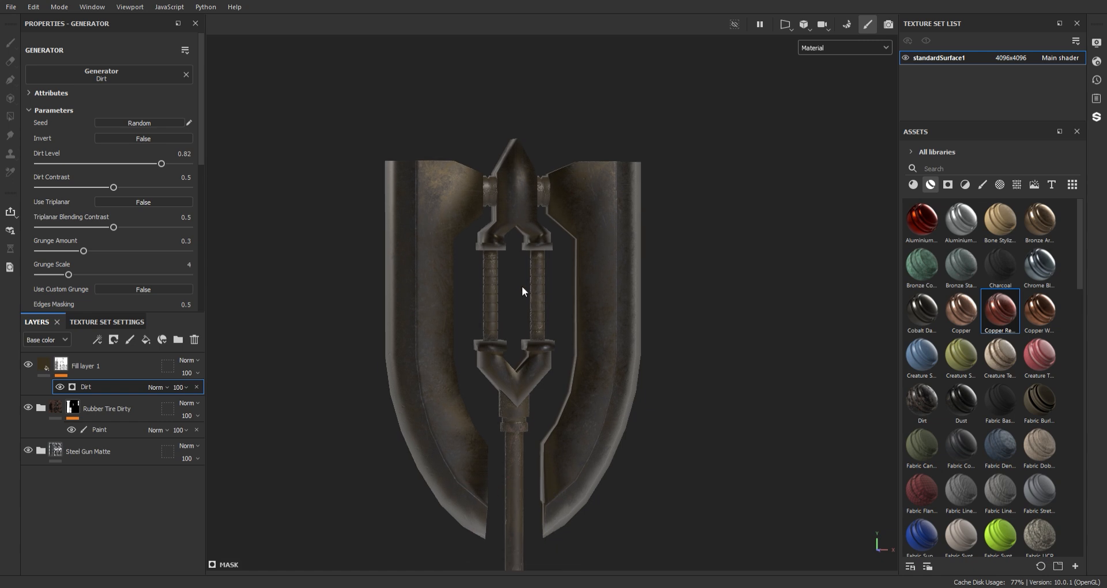
scroll(117, 209, "down", 2)
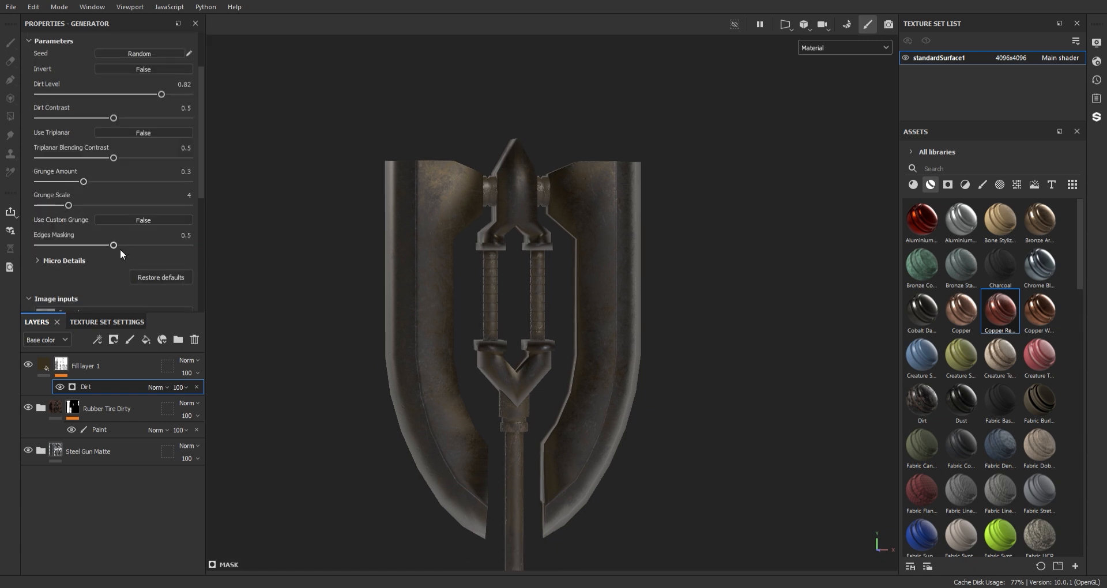
Set the brown fill layer's roughness to 1 and disable its height channel.
left_click(43, 365)
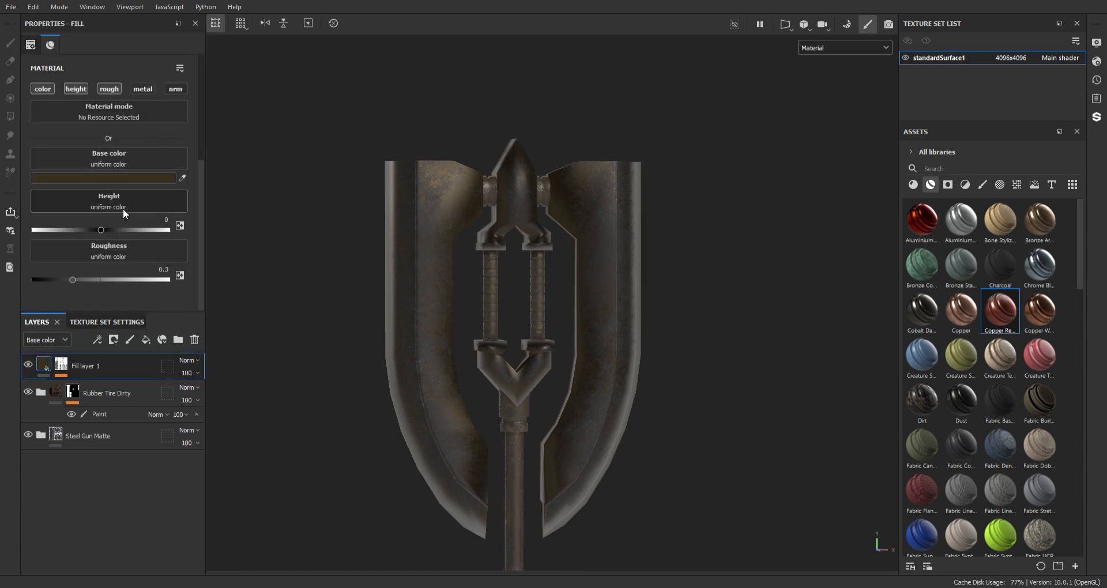
left_click_drag(88, 281, 215, 281)
right_click_drag(437, 244, 542, 314, "alt")
middle_click_drag(542, 315, 554, 450, "alt")
left_click_drag(522, 293, 482, 334, "alt")
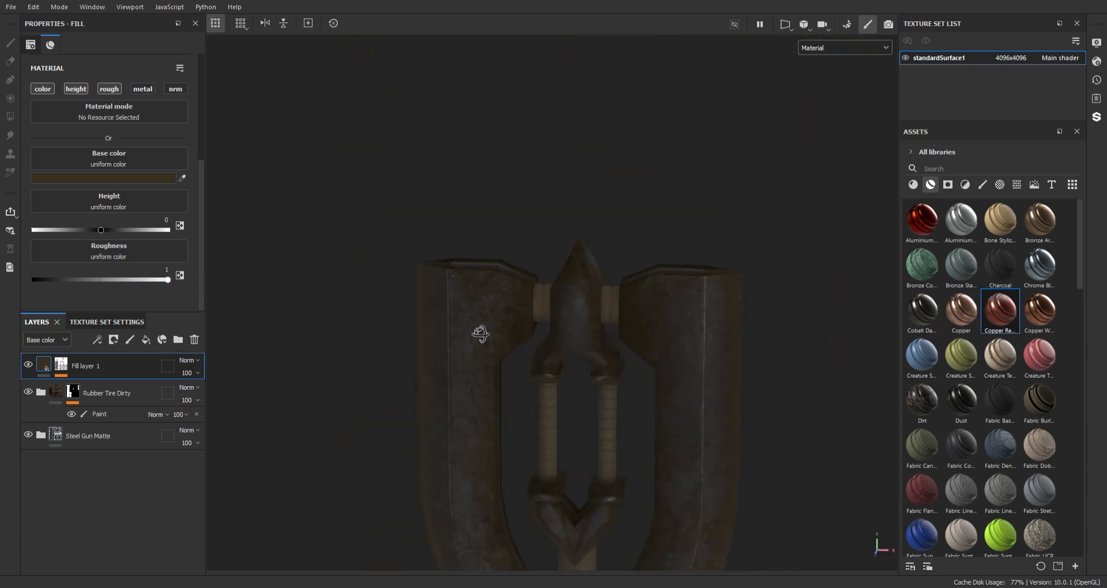
middle_click_drag(482, 334, 481, 193, "alt")
right_click_drag(554, 357, 511, 282, "alt")
middle_click_drag(511, 281, 496, 193, "alt")
right_click_drag(503, 234, 517, 283, "alt")
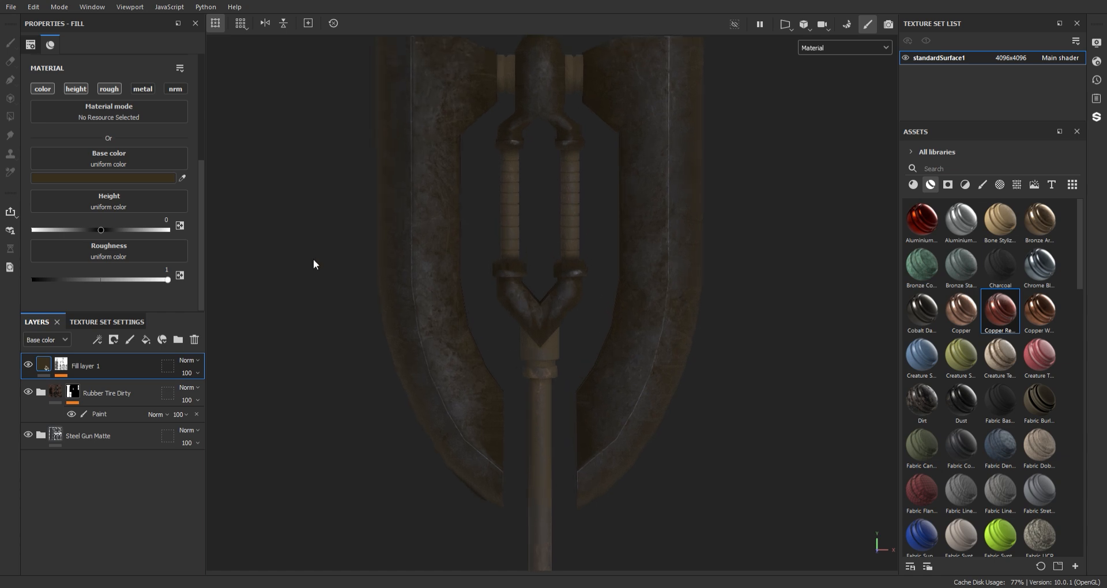
left_click(75, 89)
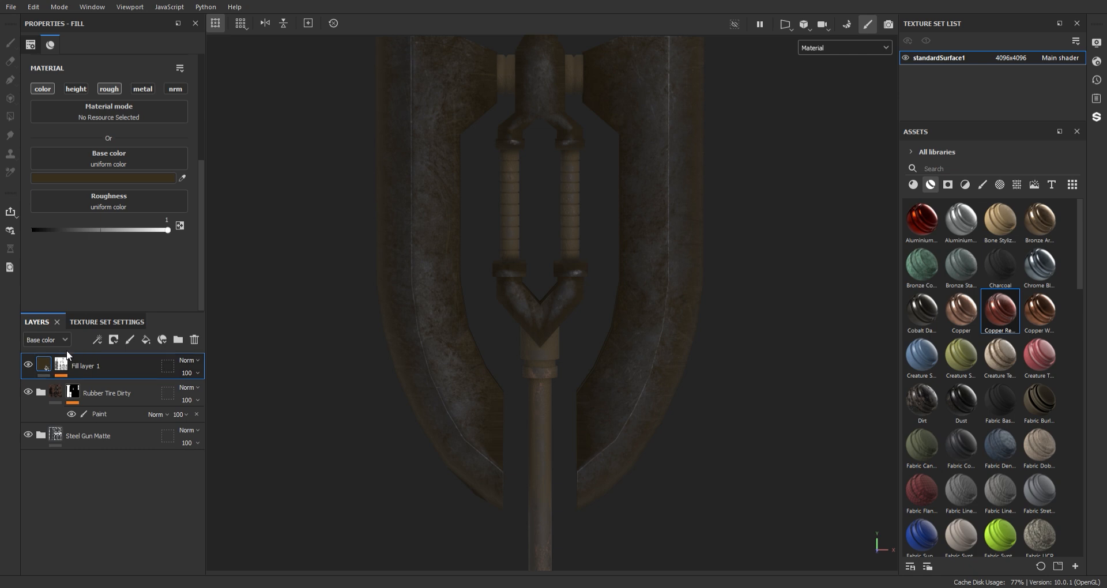
Reduce the dirt level of the fill layer's Dirt generator to 0.75.
left_click(62, 375)
left_click(117, 388)
middle_click_drag(522, 279, 484, 368, "alt")
scroll(484, 368, "down", 1)
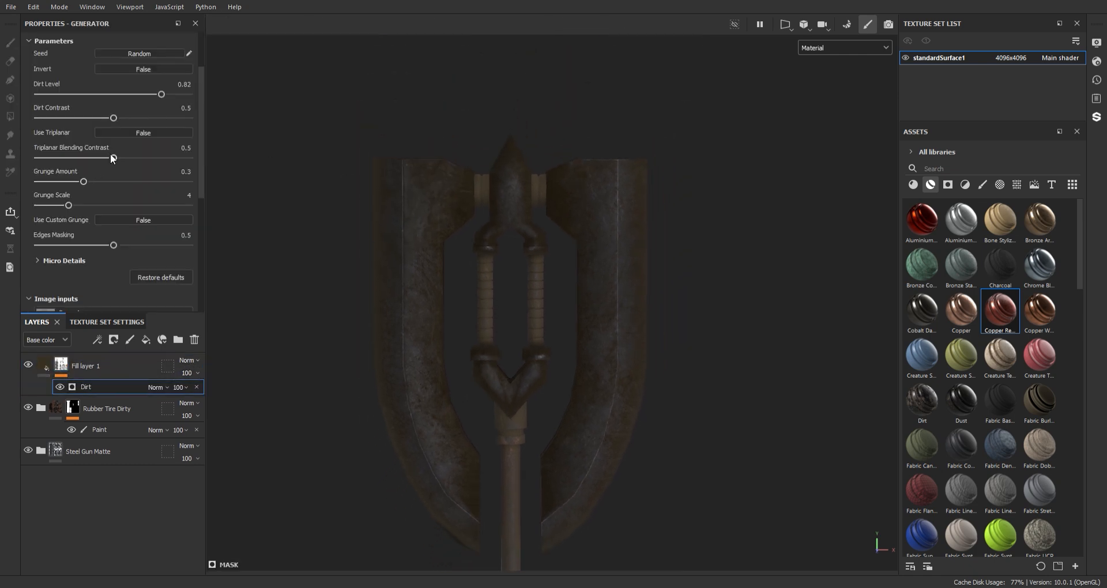
left_click_drag(158, 94, 146, 94)
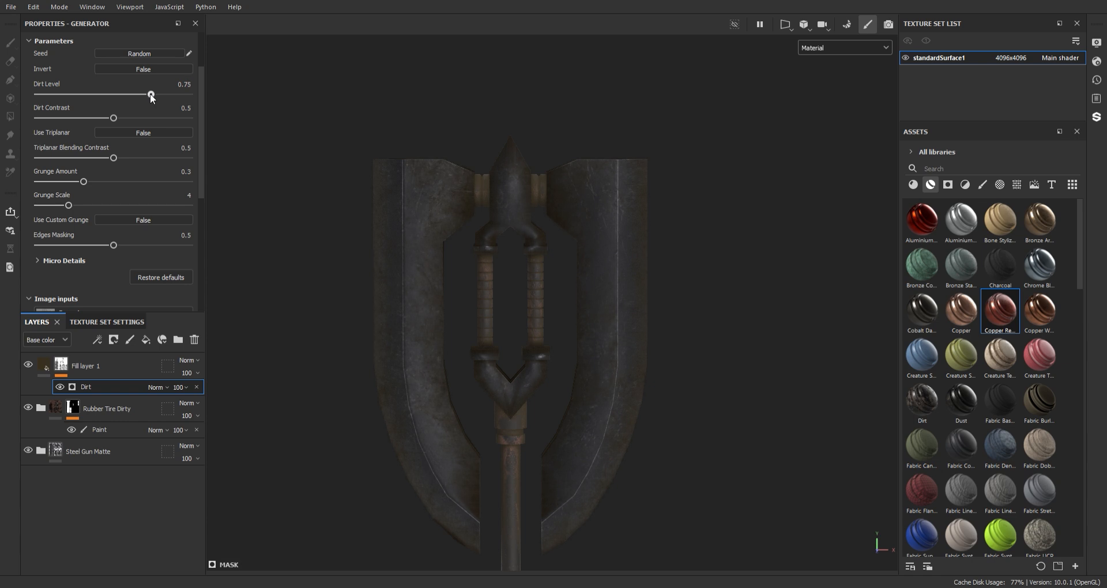
left_click_drag(583, 431, 508, 242, "alt")
middle_click_drag(511, 253, 520, 226, "alt")
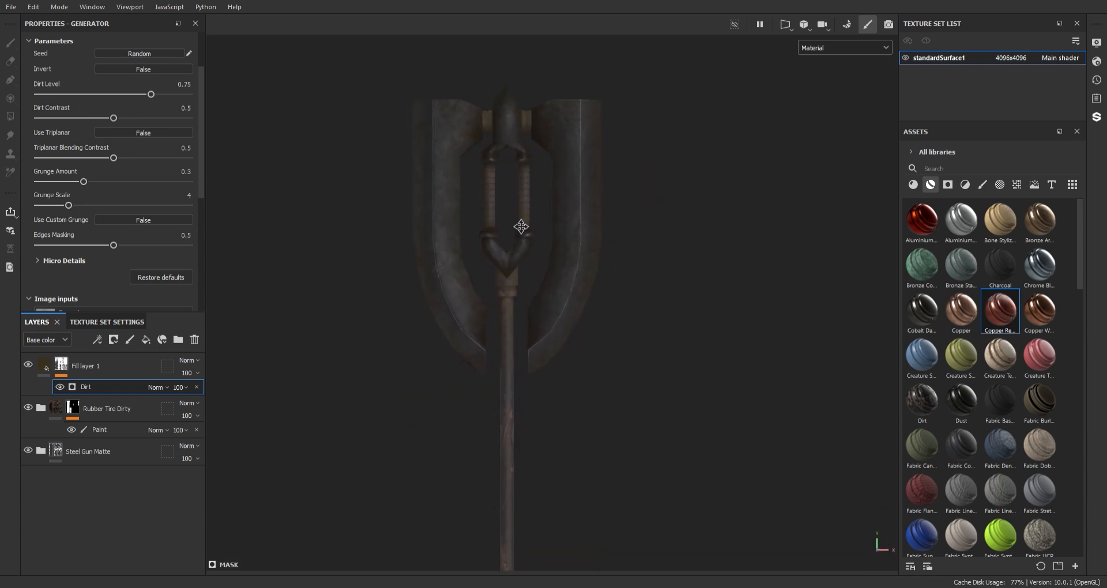
Check the dirt on the axe's blades and central grips, and save the project.
right_click_drag(515, 221, 526, 242, "alt")
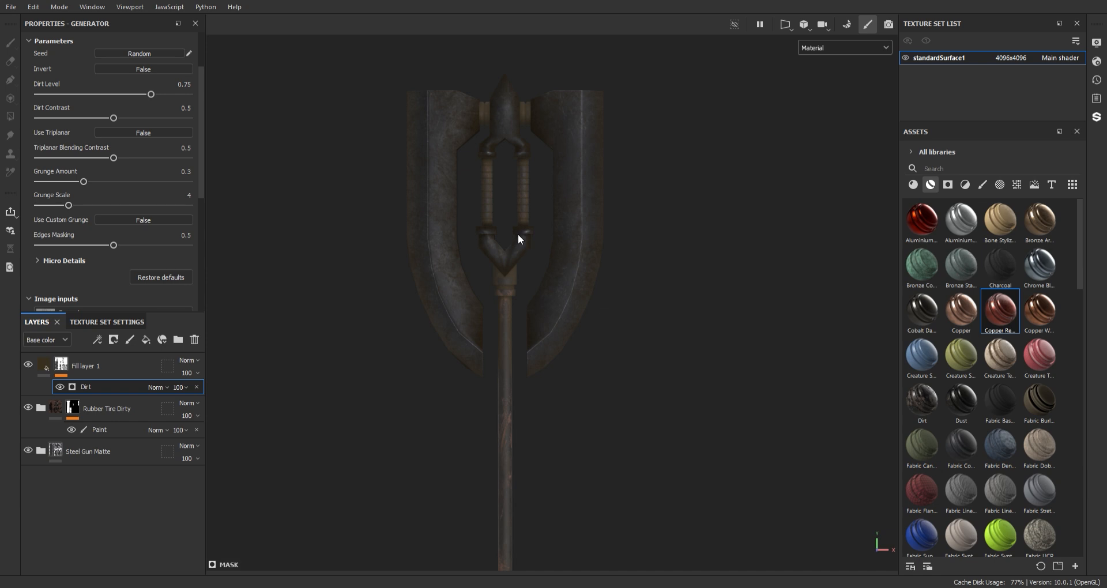
middle_click_drag(523, 224, 531, 244, "alt")
right_click_drag(535, 162, 522, 261, "alt")
middle_click_drag(522, 260, 522, 287, "alt")
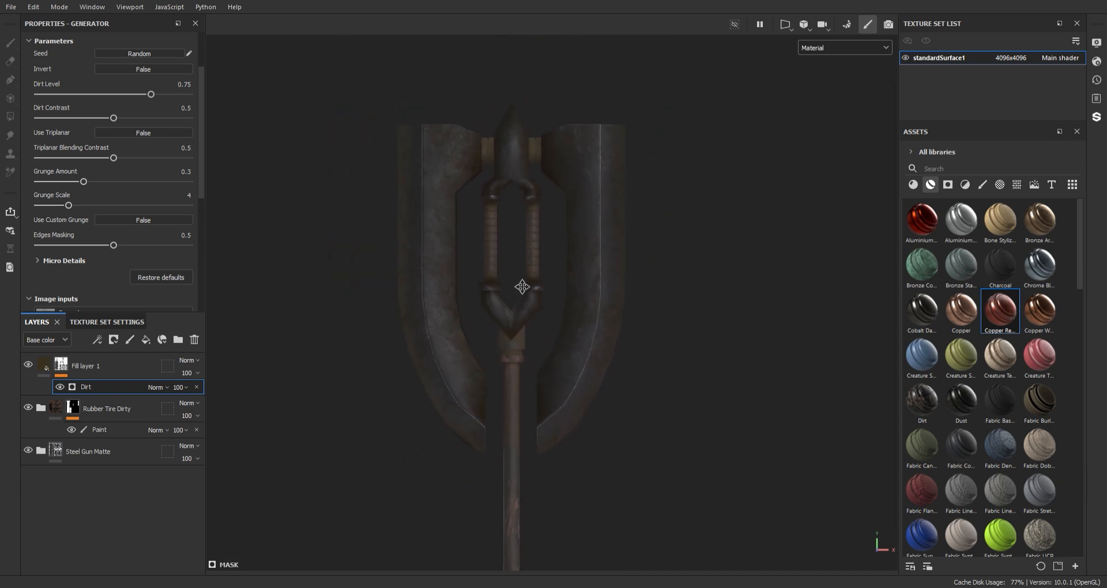
middle_click_drag(513, 212, 522, 206, "alt")
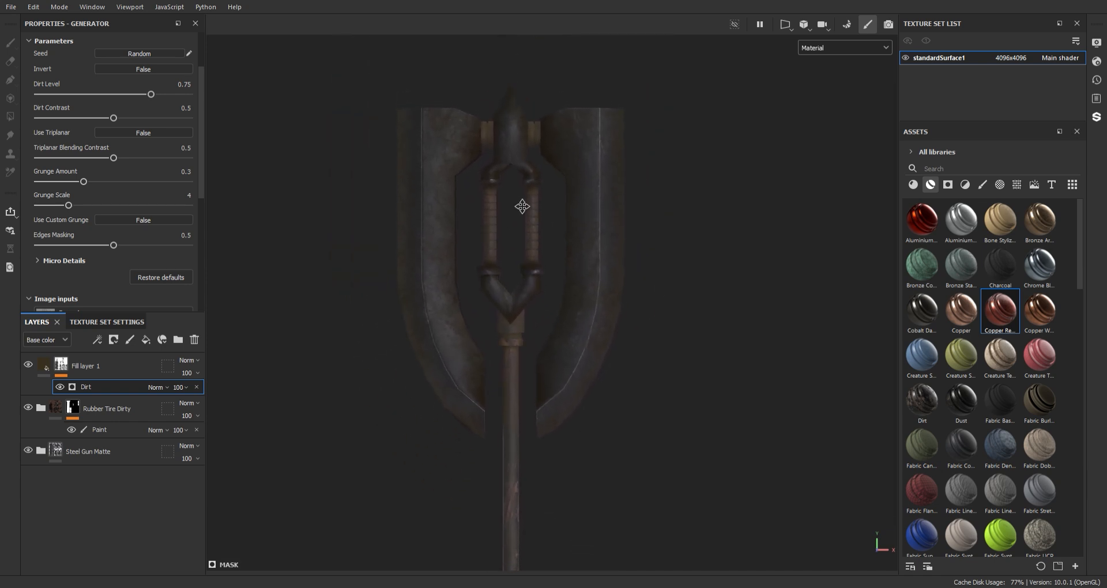
mouse_move(522, 207)
left_mouse_down("alt")
mouse_move(519, 180)
mouse_move(511, 190)
left_mouse_up("alt")
key("ctrl+s")
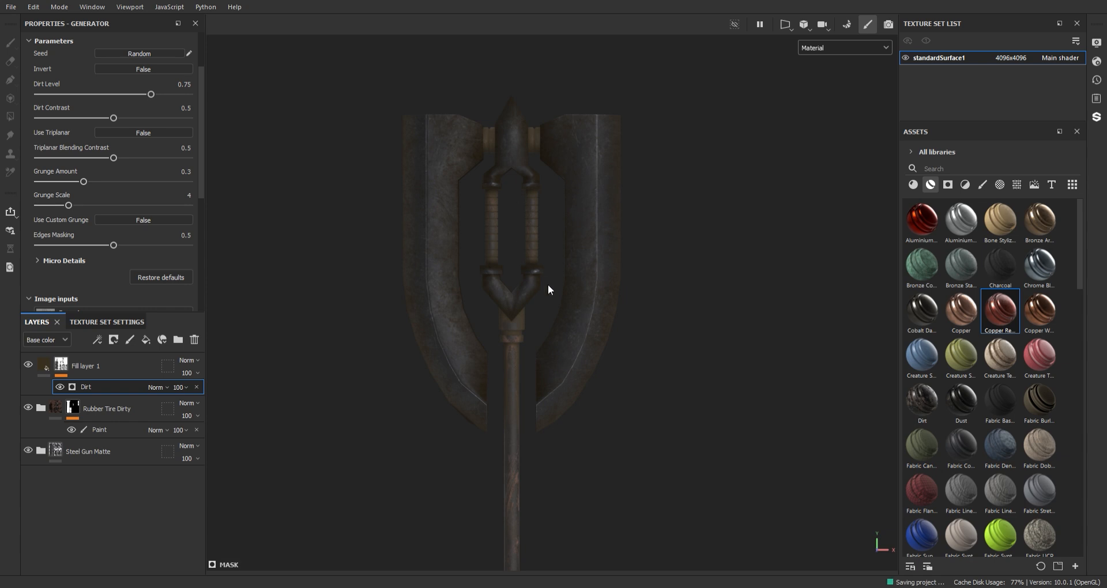
Add a new fill layer above the brown dirt layer and disable its normal channel.
left_click_drag(548, 288, 522, 228, "alt")
left_click(147, 372)
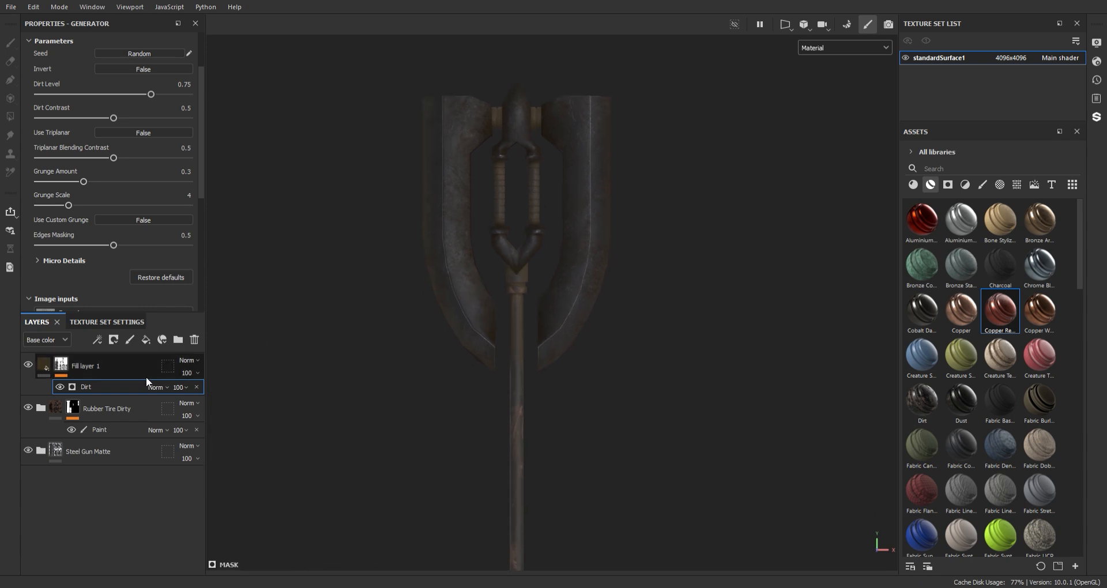
left_click(146, 339)
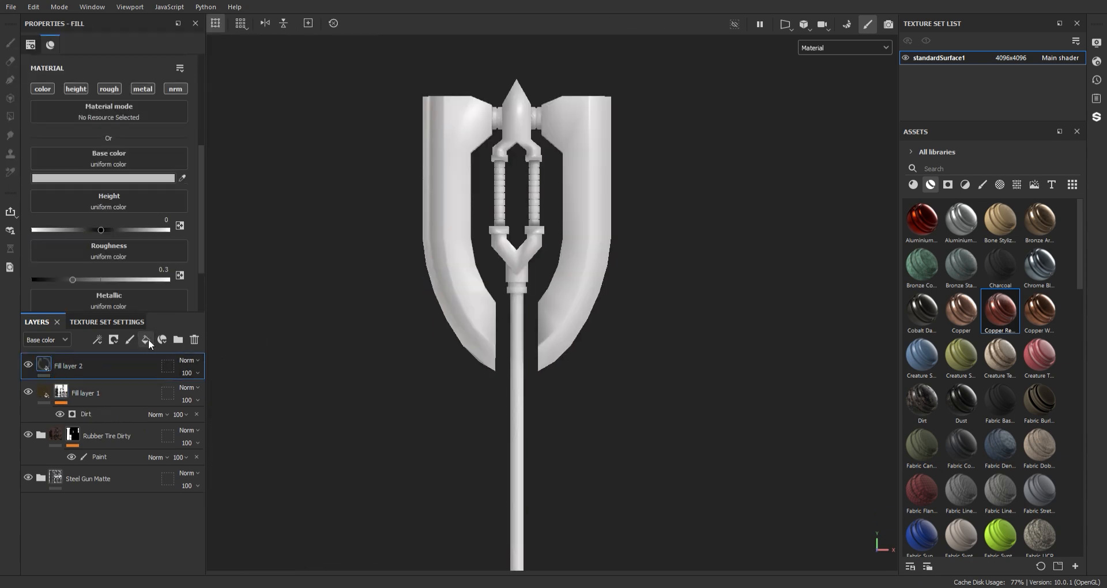
left_click(180, 89)
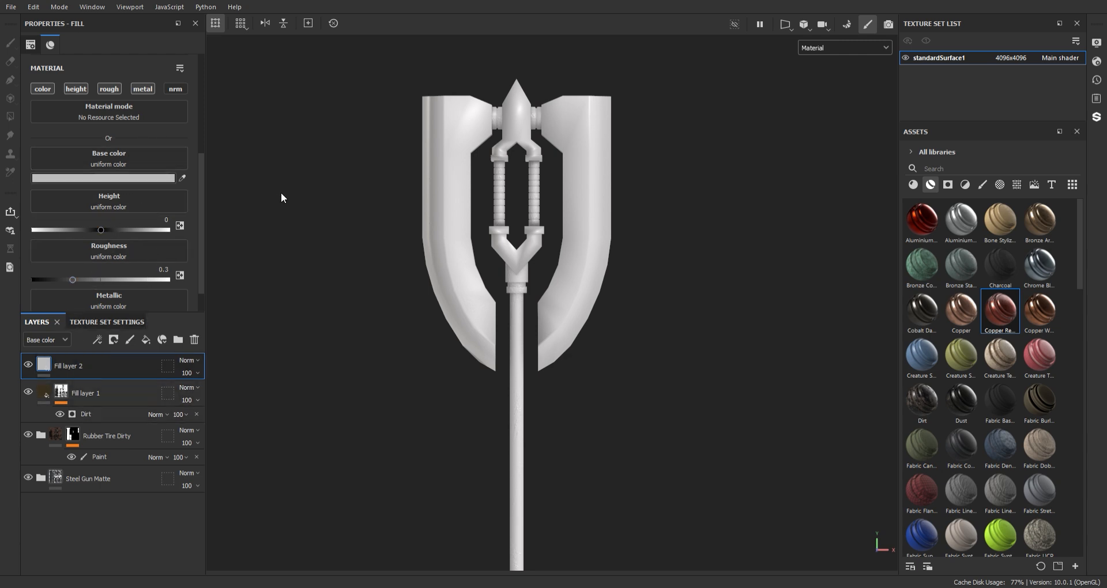
Hide the new fill layer and sample its base color from the dark metal of the blade.
left_click(28, 364)
left_click(182, 178)
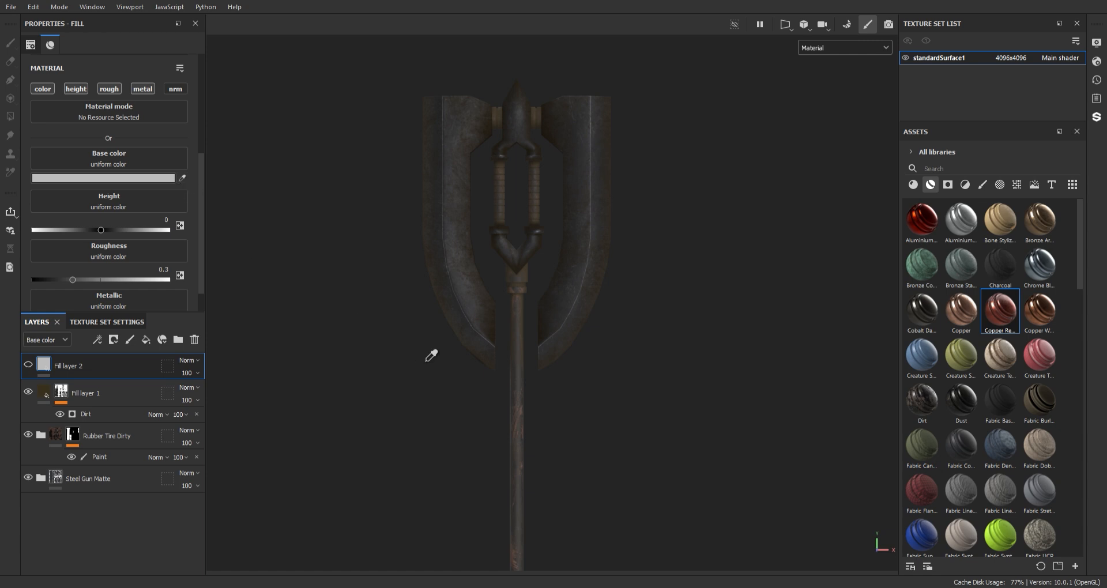
right_click_drag(426, 362, 644, 453, "alt")
middle_click_drag(402, 373, 337, 313, "alt")
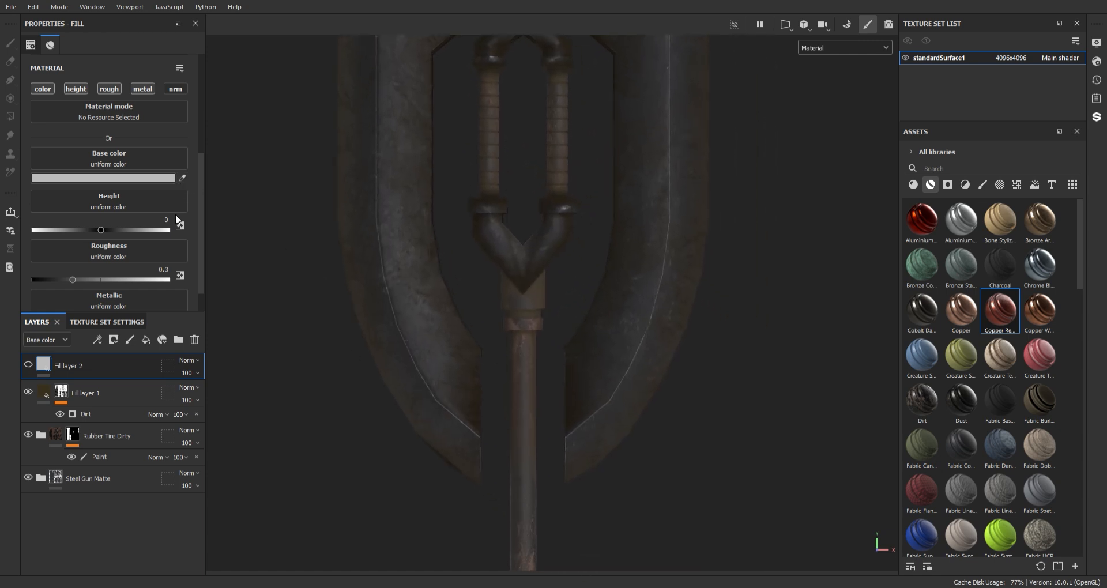
left_click(416, 343)
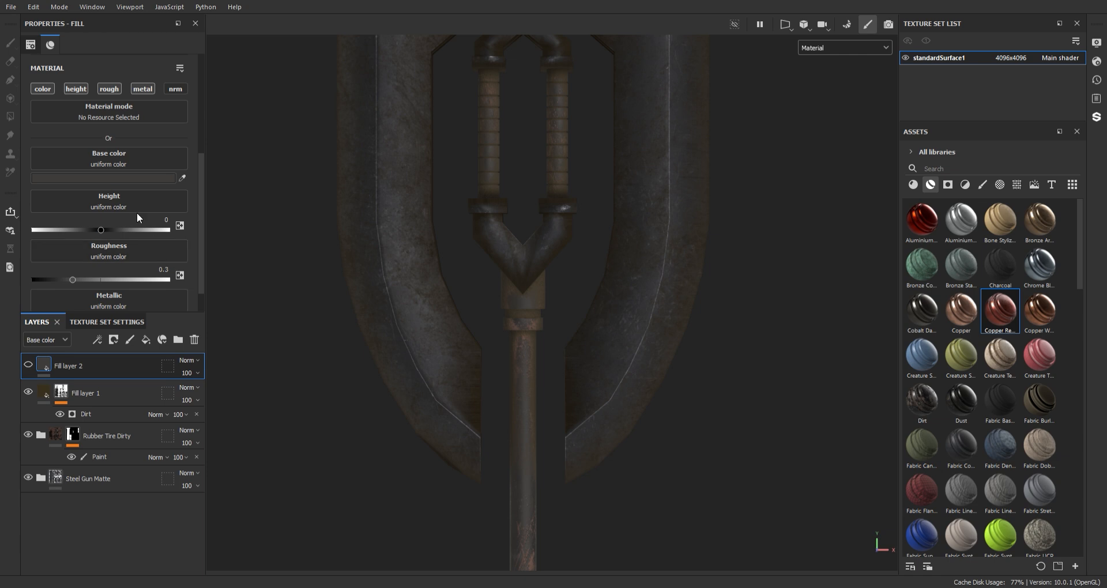
Set the top fill layer's roughness to 0.3667, metallic to 0.5208 and height to -0.1.
scroll(138, 126, "up", 1)
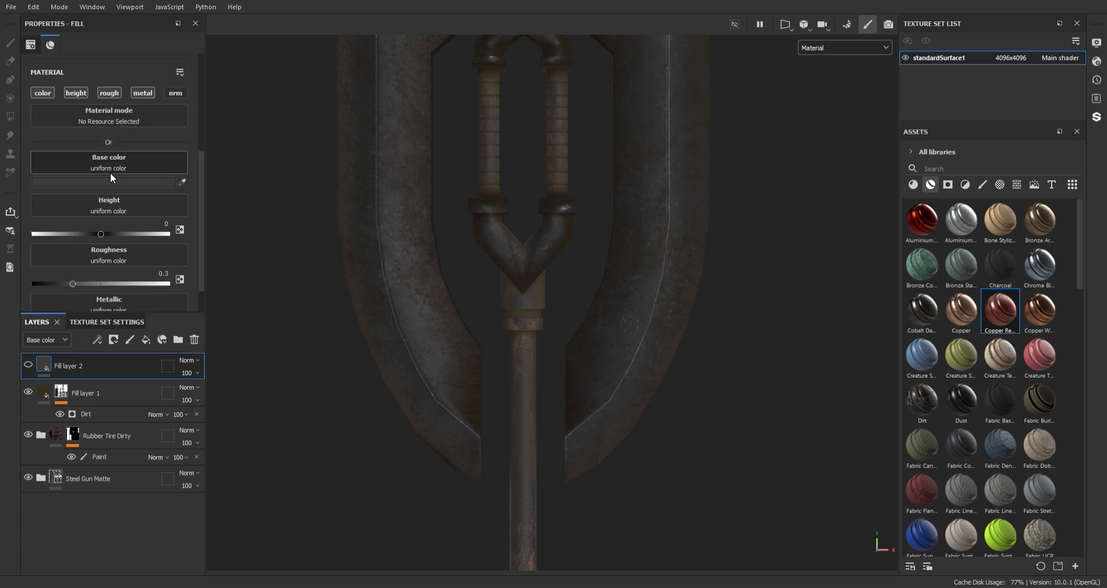
scroll(107, 185, "down", 1)
mouse_move(75, 250)
left_mouse_down()
mouse_move(87, 250)
mouse_move(53, 248)
mouse_move(82, 248)
left_mouse_up()
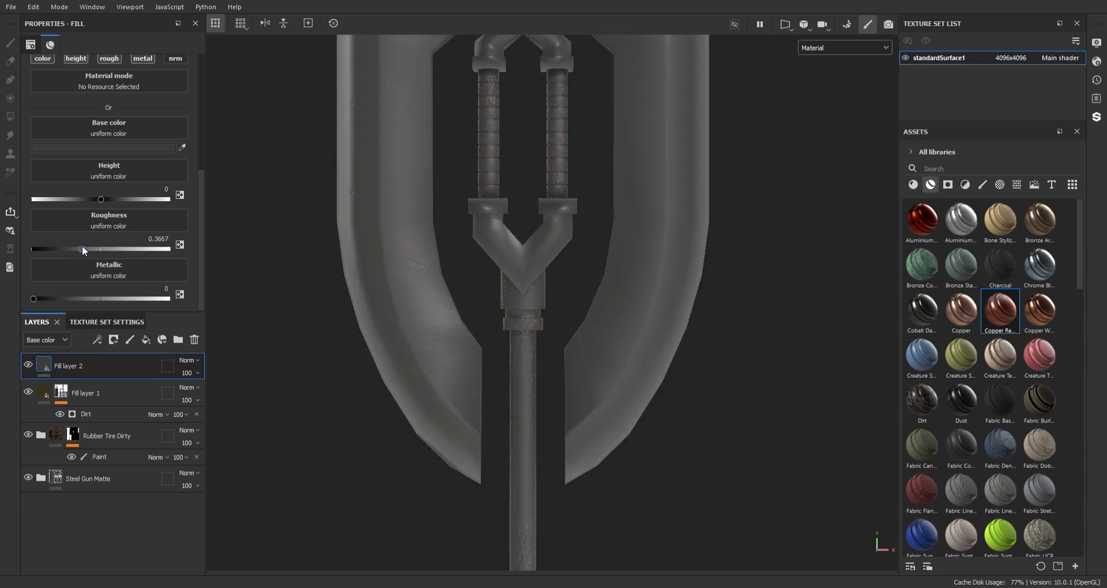
mouse_move(97, 298)
left_mouse_down()
mouse_move(106, 299)
mouse_move(91, 298)
left_mouse_up()
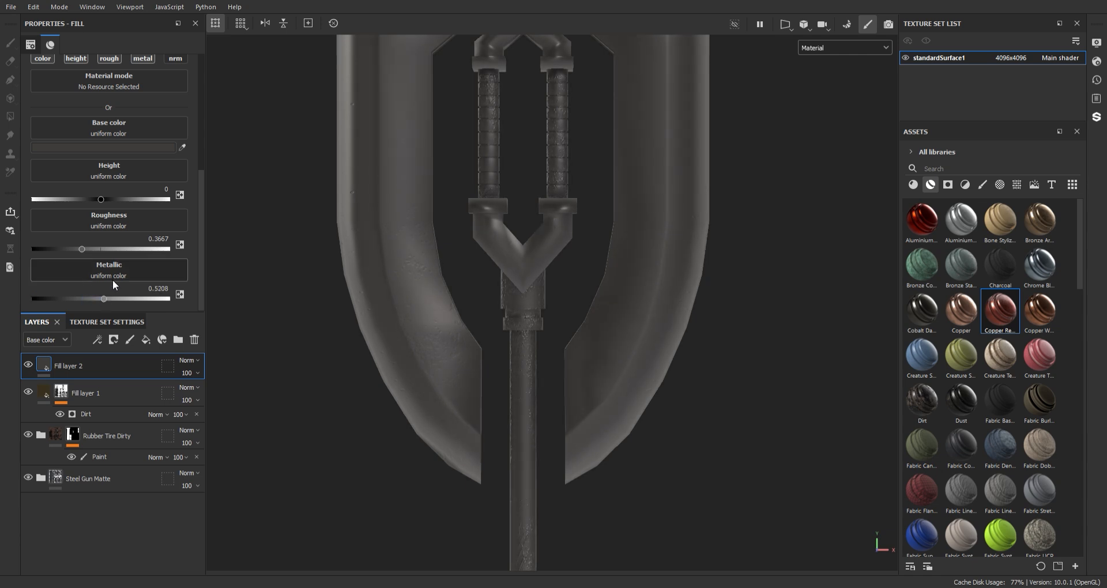
left_click_drag(101, 200, 95, 200)
Give the top fill layer a black mask driven by a Metal Edge Wear generator.
left_click(47, 369)
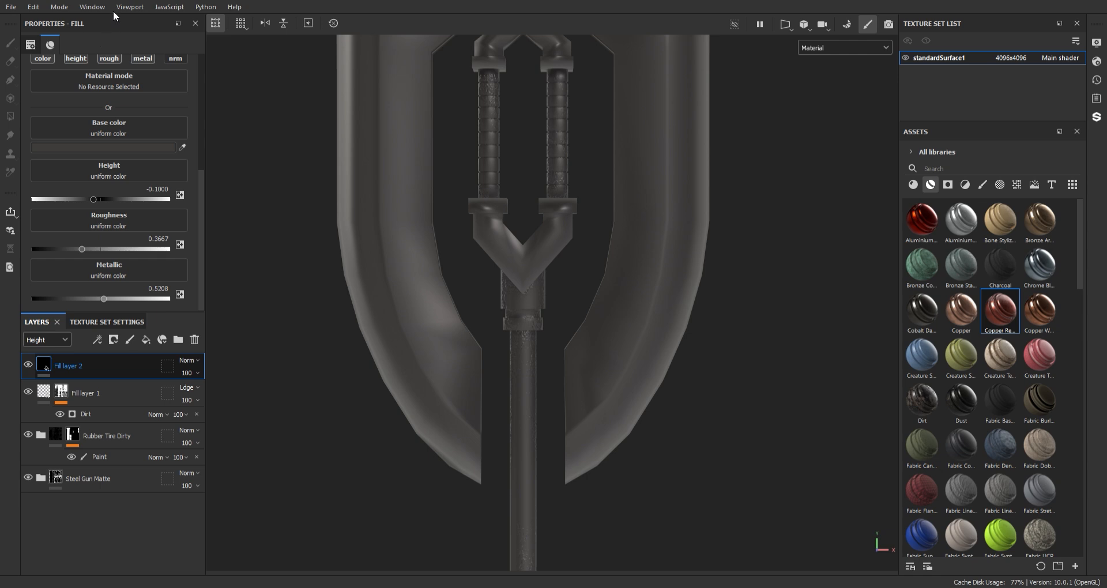
left_click(131, 346)
left_click(147, 417)
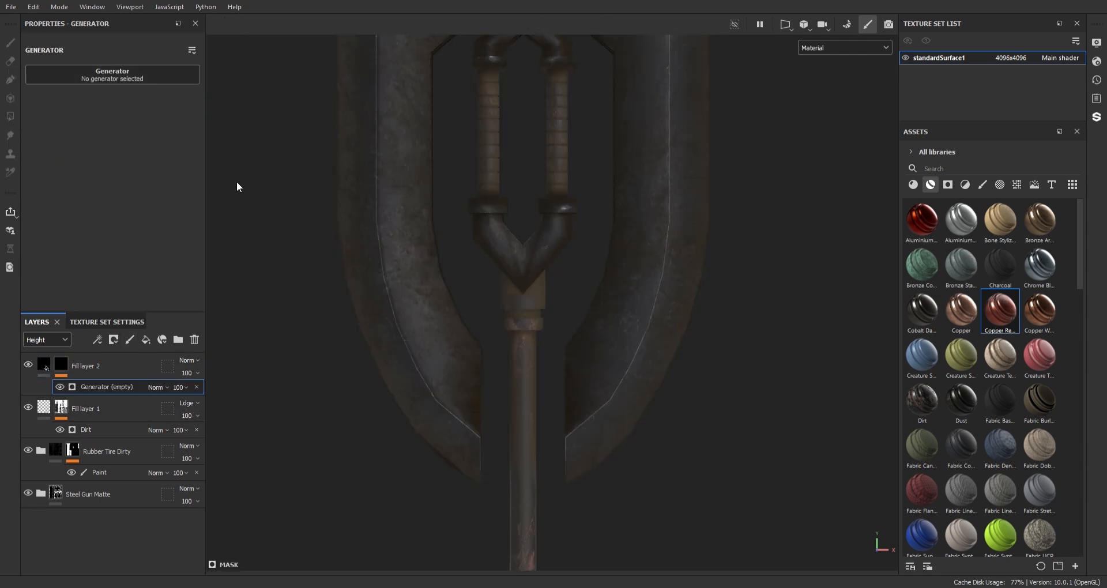
right_click_drag(595, 346, 576, 161, "alt")
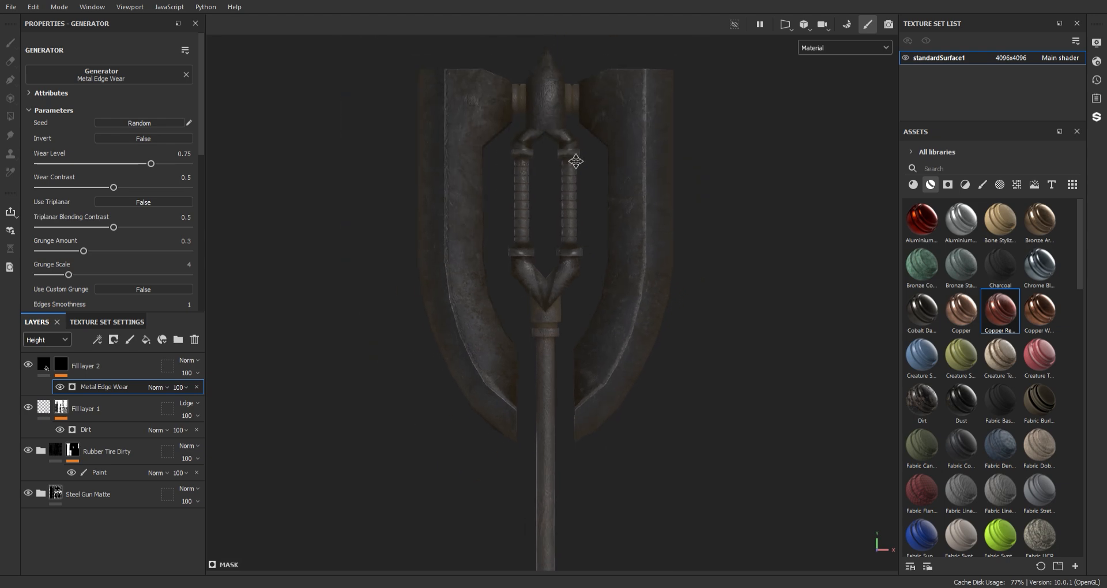
Examine the edge wear on the blades, central grips and shaft from several distances and angles.
middle_click_drag(576, 161, 590, 181, "alt")
right_click_drag(591, 180, 540, 233, "alt")
middle_click_drag(540, 233, 524, 93, "alt")
right_click_drag(669, 490, 602, 283, "alt")
left_click_drag(603, 283, 574, 275, "alt")
middle_click_drag(514, 145, 524, 191, "alt")
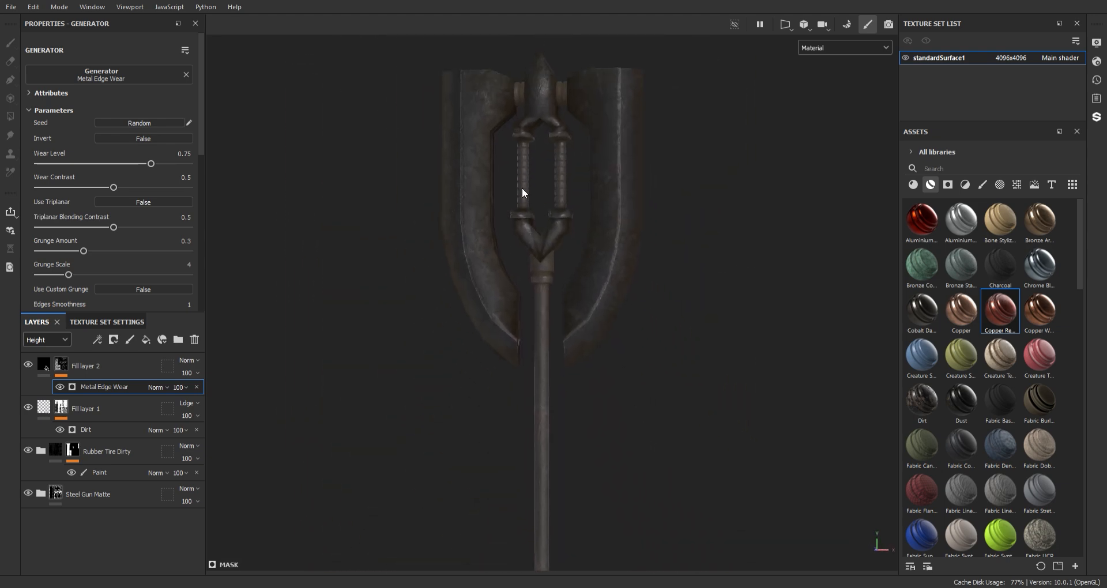
right_click_drag(524, 190, 524, 375, "alt")
left_click_drag(523, 376, 530, 455, "alt")
right_click_drag(530, 454, 517, 258, "alt")
middle_click_drag(516, 258, 513, 313, "alt")
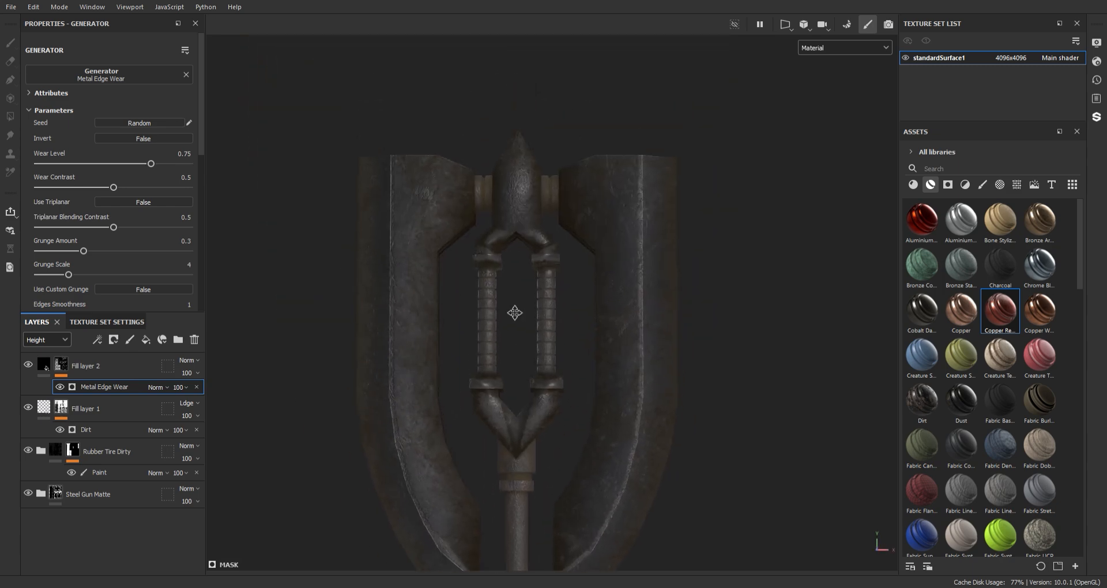
left_click_drag(514, 314, 330, 303, "alt")
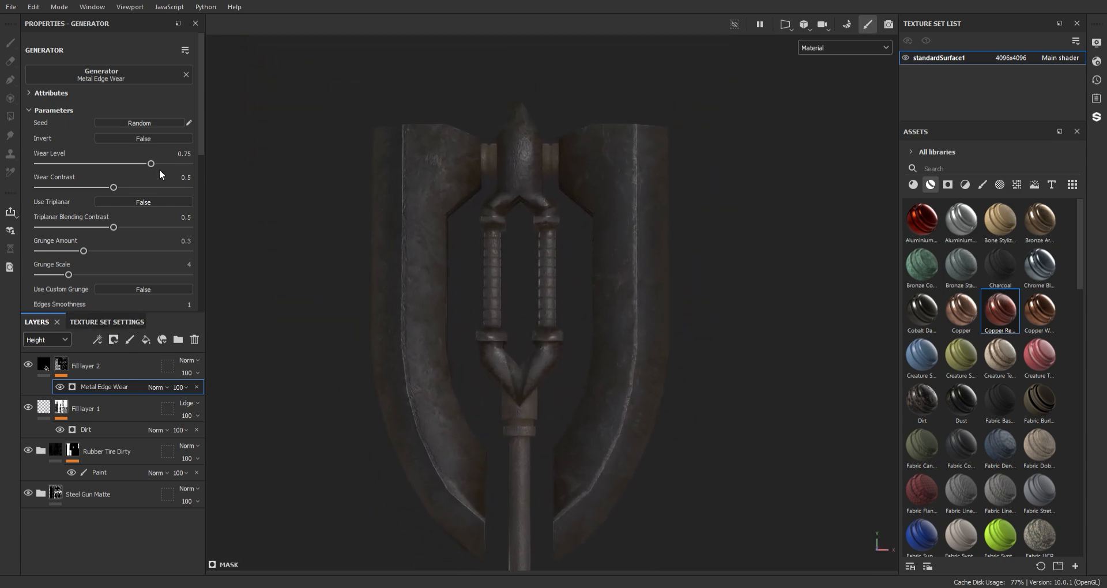
Set the Metal Edge Wear generator's wear level to 0.9 and its grunge amount to 0.43.
left_click_drag(151, 164, 165, 164)
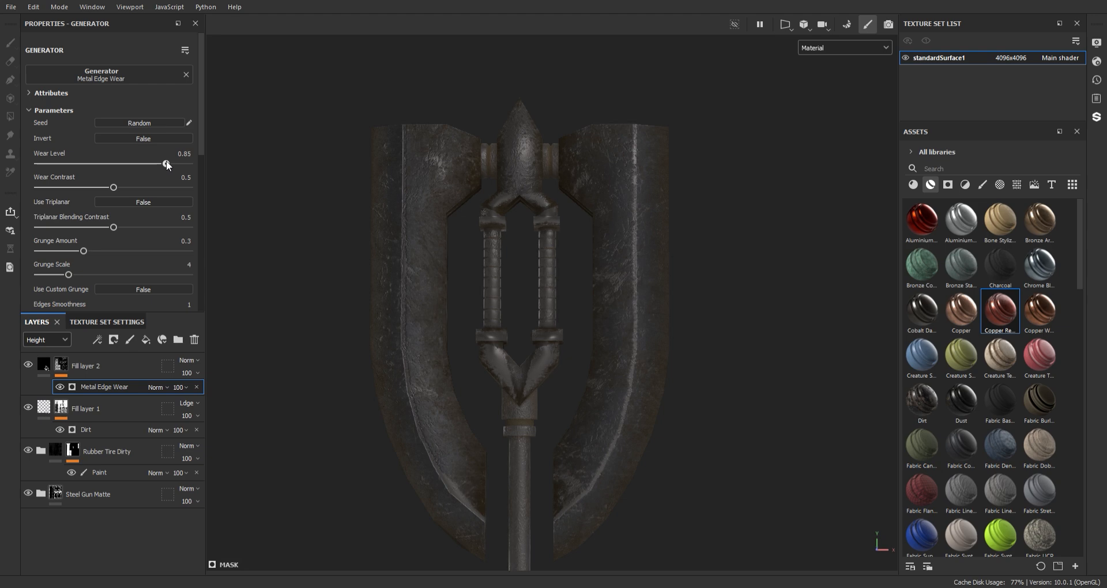
left_click_drag(166, 165, 173, 164)
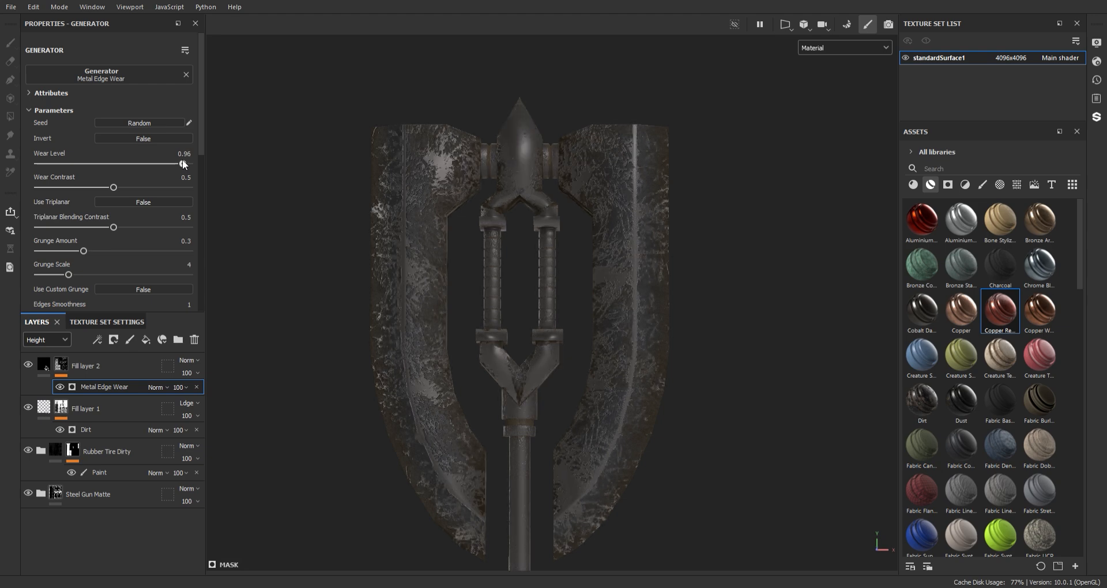
right_click_drag(571, 473, 575, 512, "alt")
left_click_drag(573, 381, 549, 331, "alt")
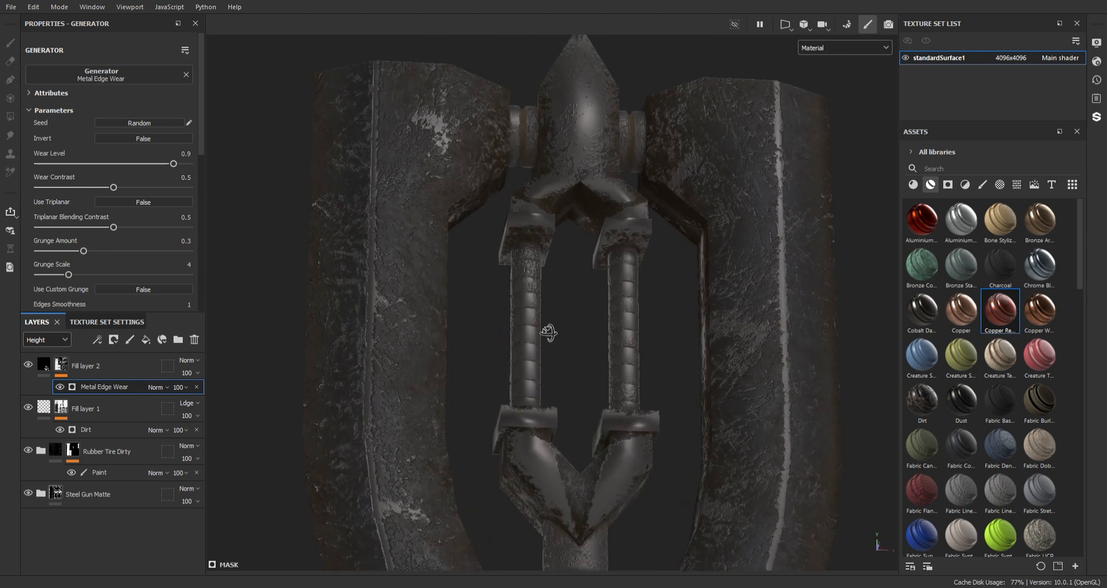
middle_click_drag(549, 331, 641, 219, "alt")
right_click_drag(641, 219, 530, 398, "alt")
middle_click_drag(531, 398, 358, 424, "alt")
right_click_drag(358, 424, 288, 358, "alt")
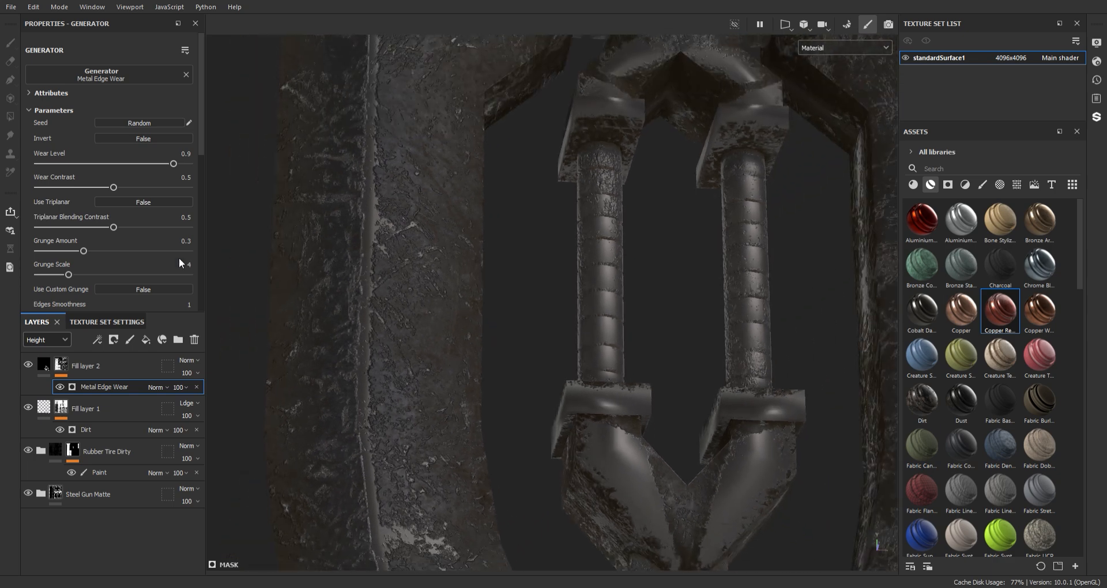
left_click_drag(102, 252, 104, 251)
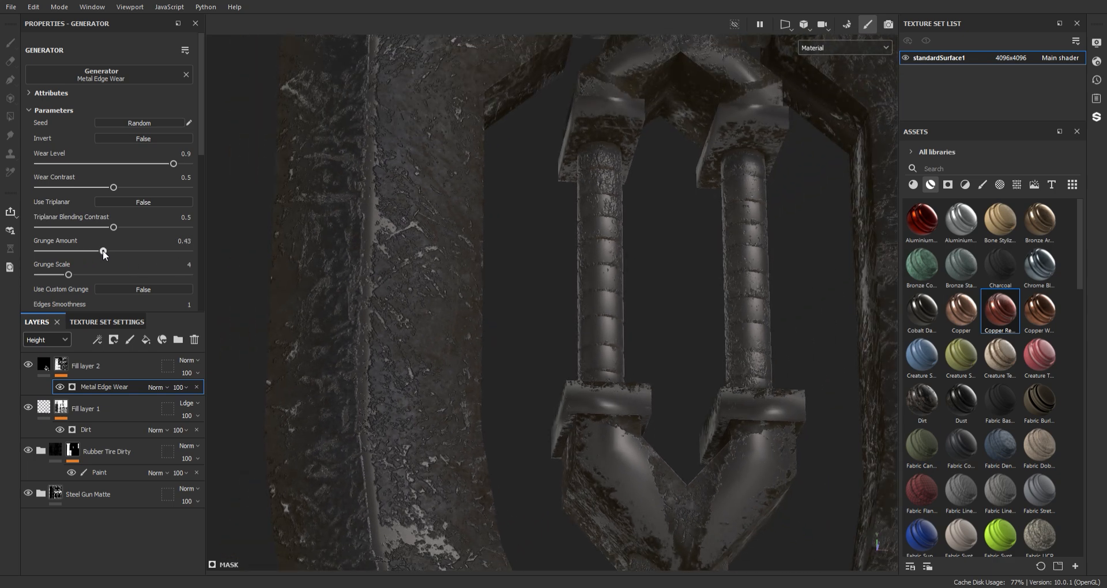
Set the top fill layer's height to -0.0333 to make the worn areas shallower.
left_click(43, 365)
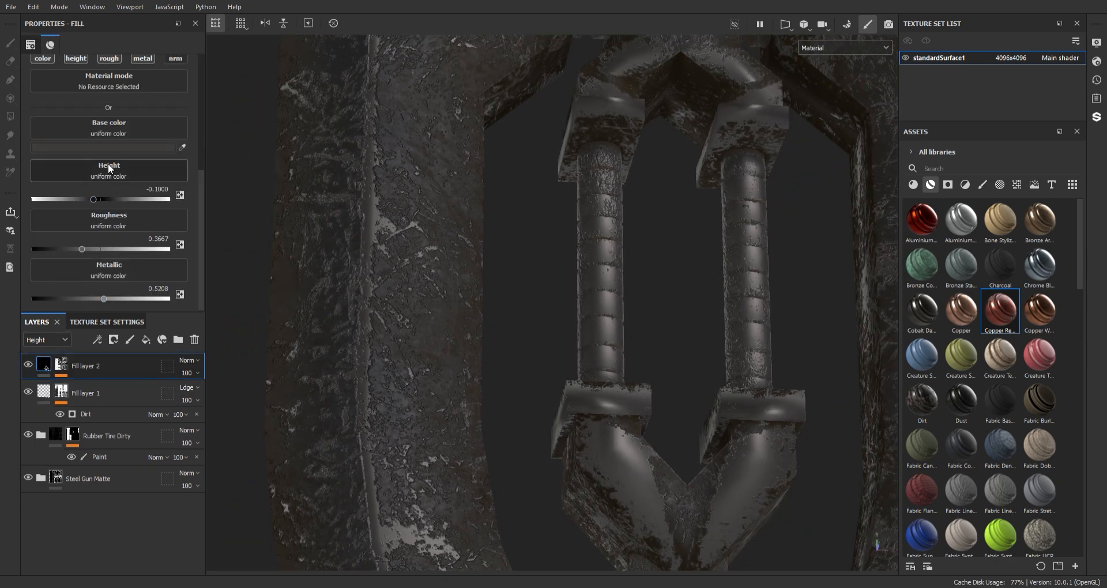
left_click(98, 200)
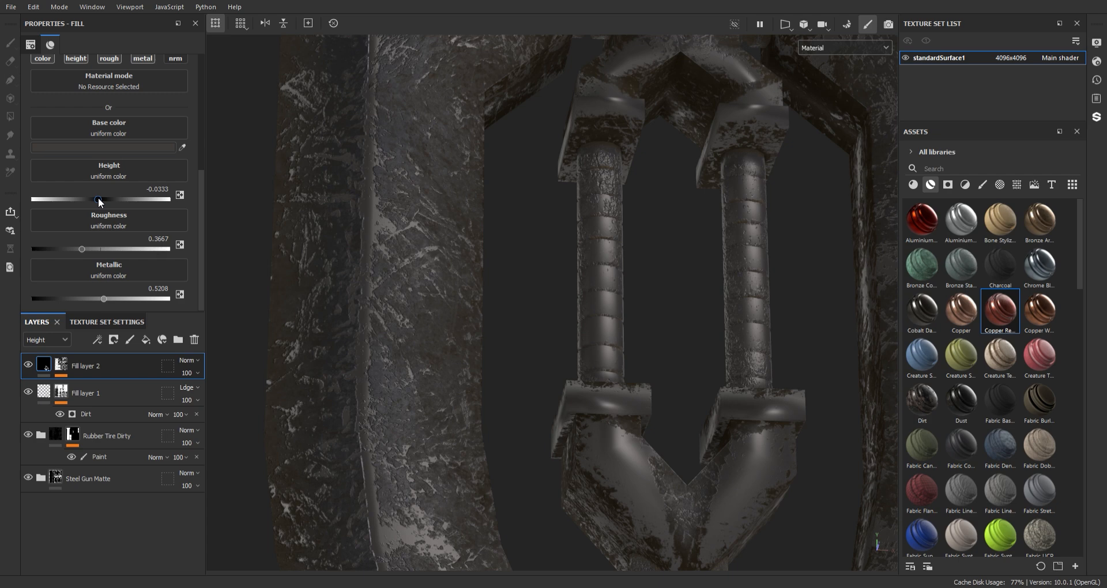
Inspect the scratched metal on the blades, spike and pipe joints, both close up and from a distance.
right_click_drag(398, 95, 361, 121, "alt")
middle_click_drag(640, 456, 546, 383, "alt")
right_click_drag(546, 383, 519, 357, "alt")
left_click_drag(534, 303, 567, 381, "alt")
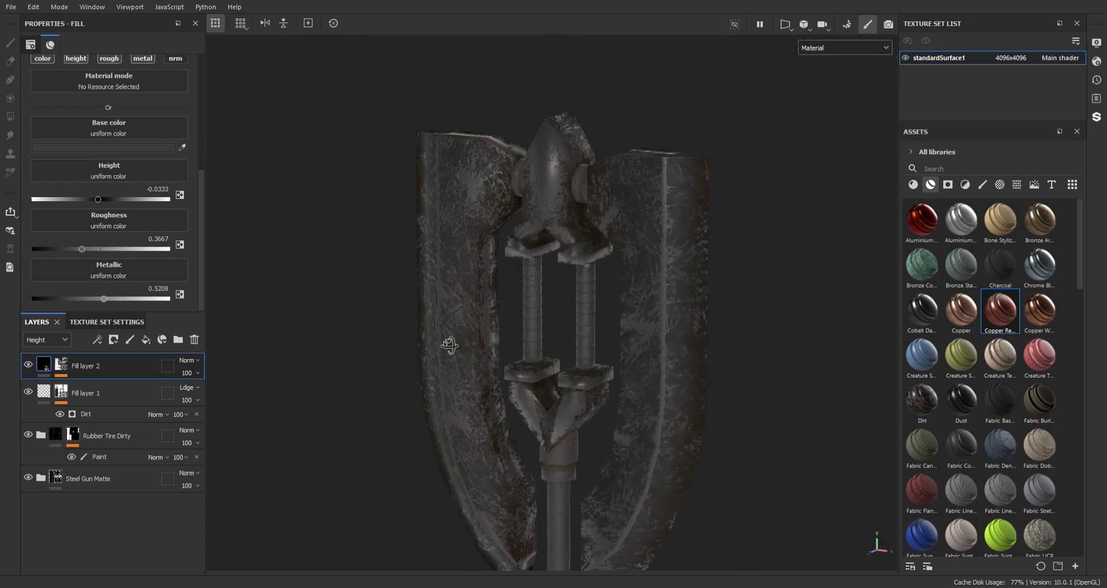
right_click_drag(568, 383, 571, 355, "alt")
middle_click_drag(572, 353, 563, 237, "alt")
right_click_drag(568, 288, 595, 425, "alt")
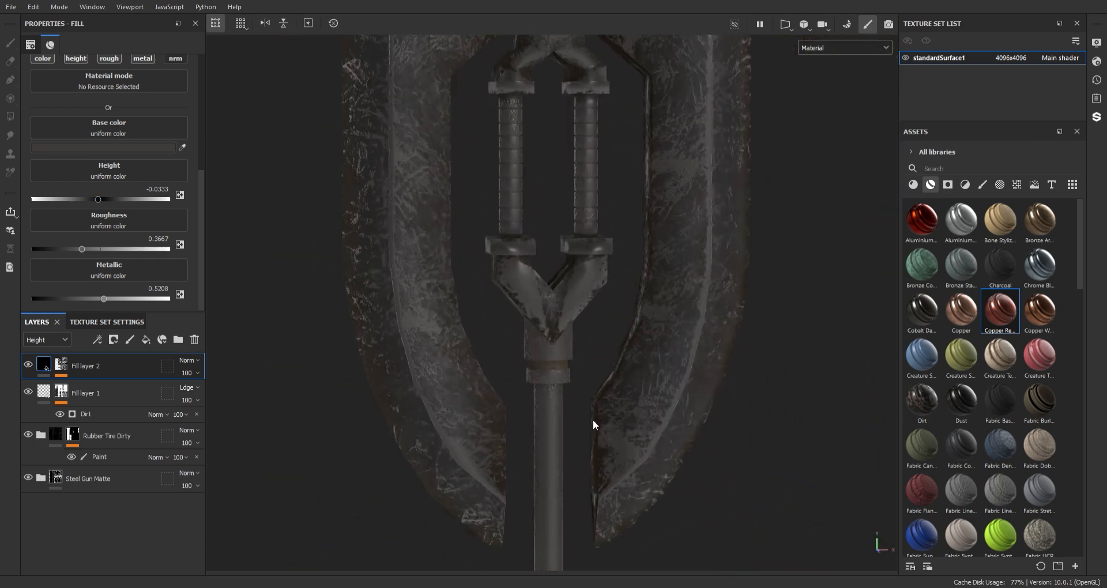
middle_click_drag(594, 425, 609, 387, "alt")
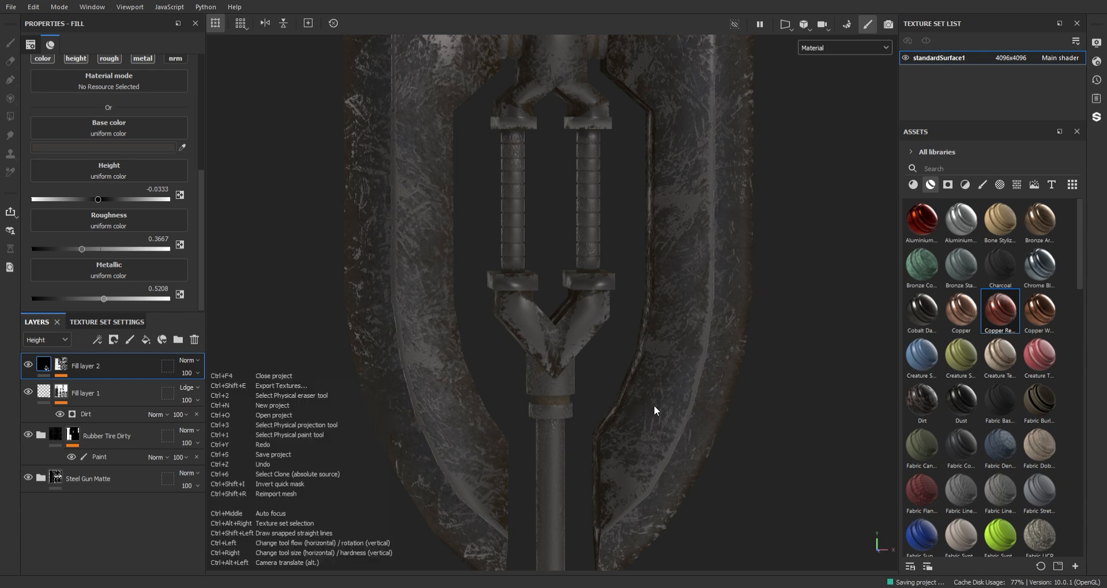
right_click_drag(655, 410, 543, 190, "alt")
middle_click_drag(544, 190, 565, 248, "alt")
right_click_drag(560, 247, 568, 283, "alt")
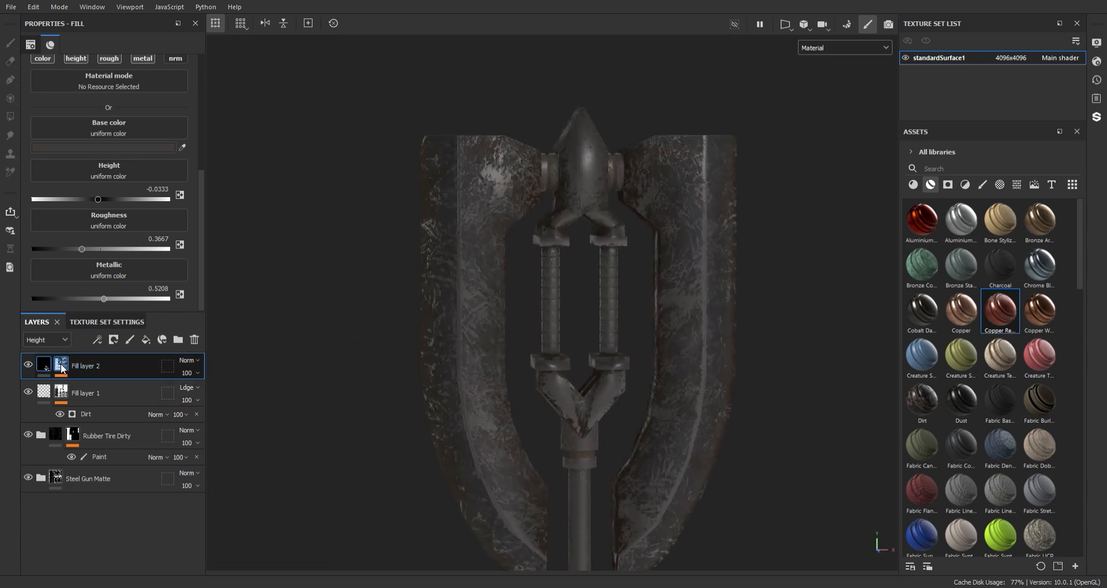
Add a fill with the Grunge Dusty Powder Wide texture above Metal Edge Wear in the top layer's mask.
left_click(61, 365)
left_click(92, 386)
left_click(121, 341)
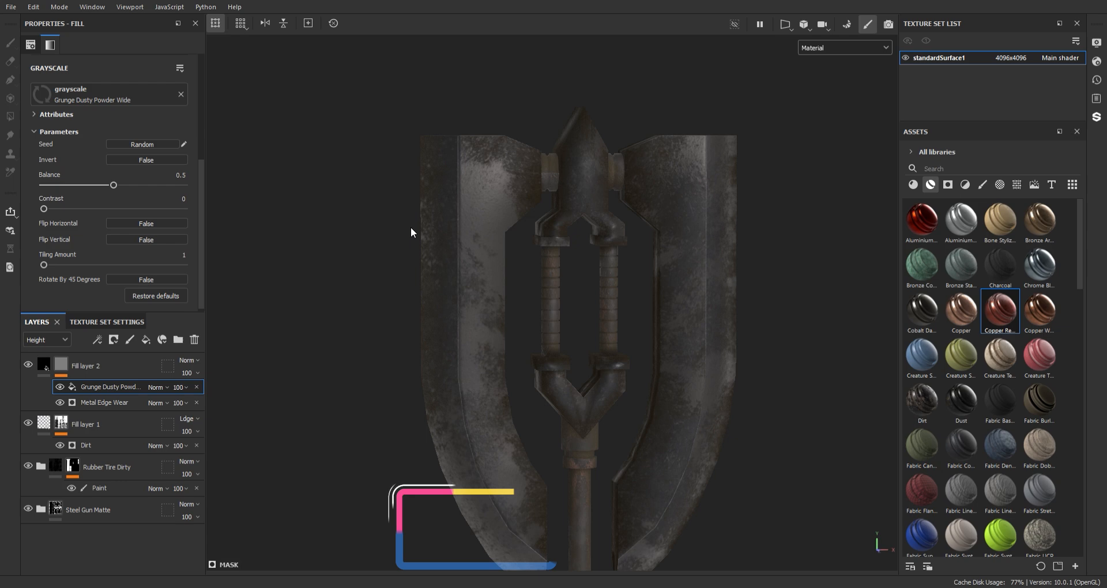
Set the mask grunge fill's balance to 0.43 and its blending mode to Multiply.
left_click_drag(410, 227, 542, 199, "alt")
right_click_drag(542, 198, 494, 327, "alt")
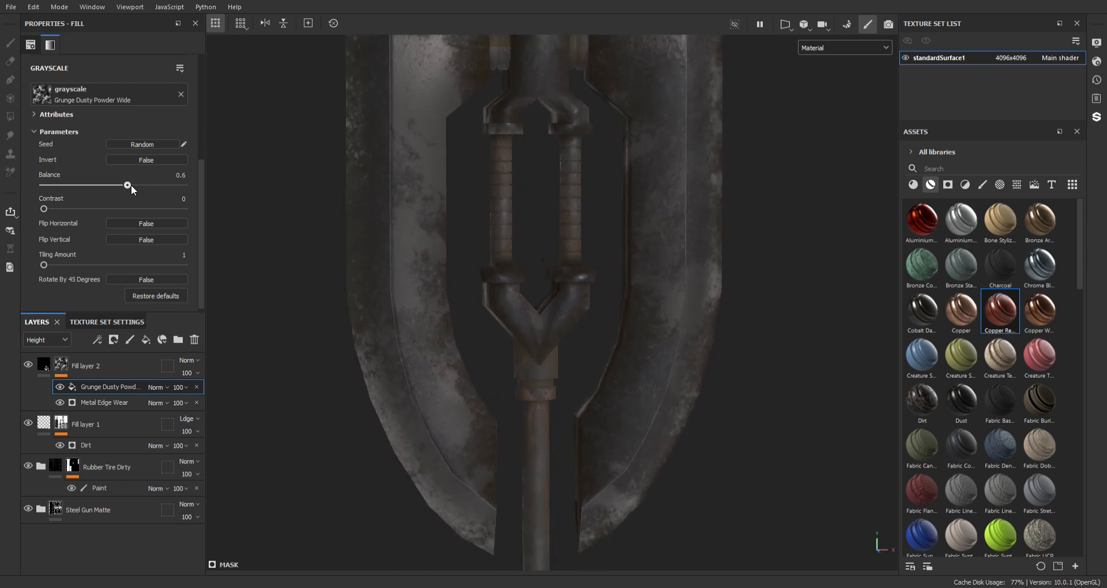
left_click_drag(129, 185, 105, 188)
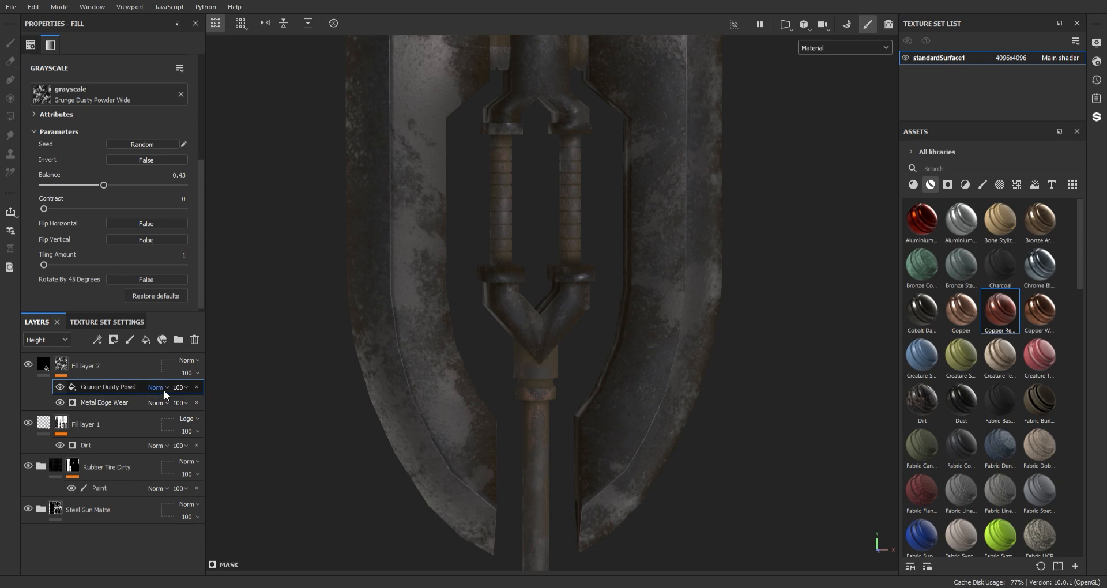
left_click(159, 85)
Inspect the broken-up wear on the blade and raise the Metal Edge Wear generator's wear level to 0.95.
right_click_drag(461, 295, 490, 165, "alt")
middle_click_drag(501, 163, 530, 268, "alt")
right_click_drag(531, 268, 479, 490, "alt")
middle_click_drag(479, 491, 536, 369, "alt")
right_click_drag(537, 358, 467, 466, "alt")
left_click_drag(467, 466, 393, 371, "alt")
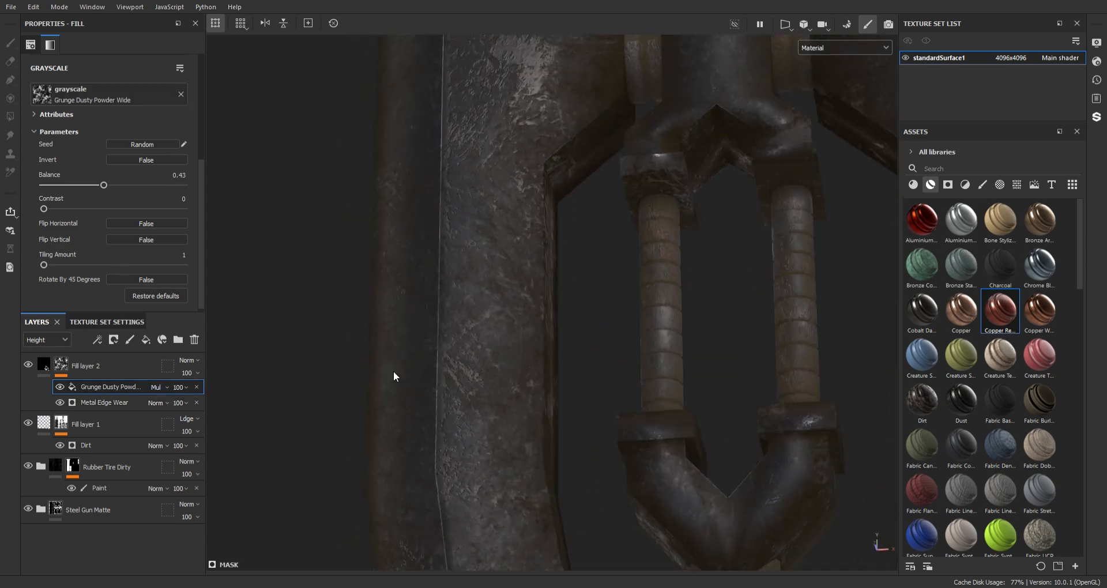
middle_click_drag(394, 371, 382, 303, "alt")
right_click_drag(382, 303, 487, 494, "alt")
left_click_drag(487, 494, 398, 502, "alt")
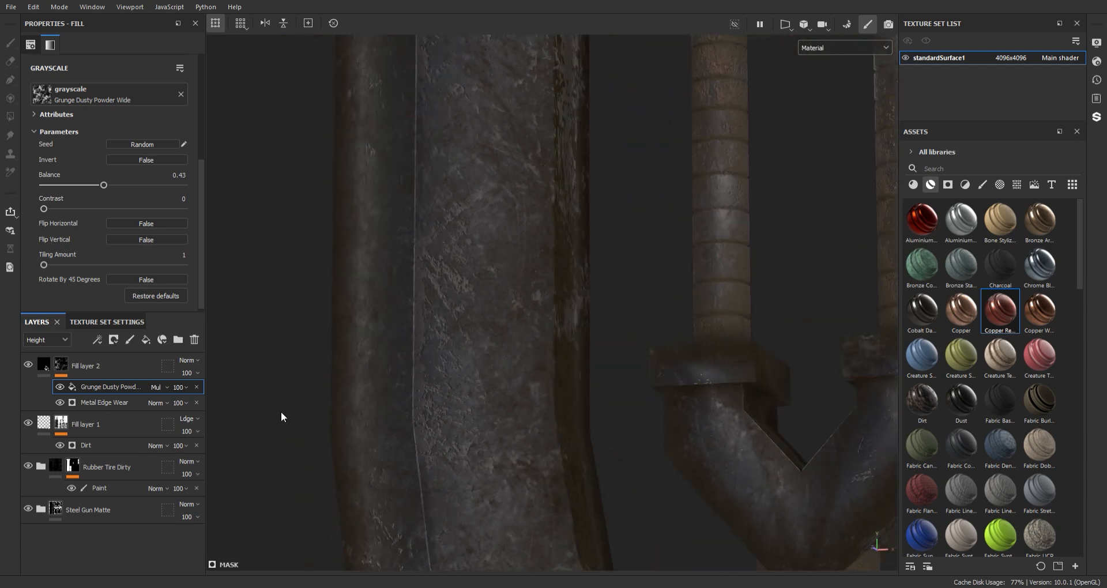
left_click(98, 403)
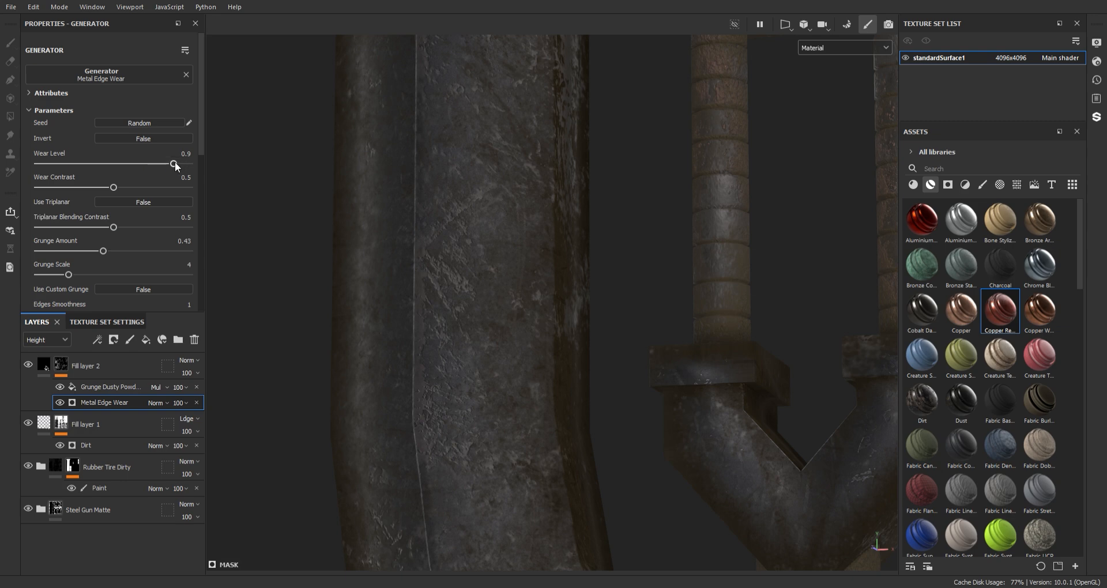
left_click_drag(184, 163, 181, 165)
Examine the combined dirt and edge wear over the axe head from close up and from a distance.
right_click_drag(664, 432, 344, 147, "alt")
right_click_drag(554, 433, 483, 364, "alt")
middle_click_drag(483, 364, 461, 258, "alt")
left_click_drag(462, 259, 518, 294, "alt")
middle_click_drag(512, 340, 542, 363, "alt")
right_click_drag(542, 363, 466, 399, "alt")
left_click_drag(466, 400, 601, 459, "alt+shift")
right_click_drag(601, 458, 507, 395, "alt")
middle_click_drag(507, 396, 497, 312, "alt")
right_click_drag(635, 529, 600, 371, "alt")
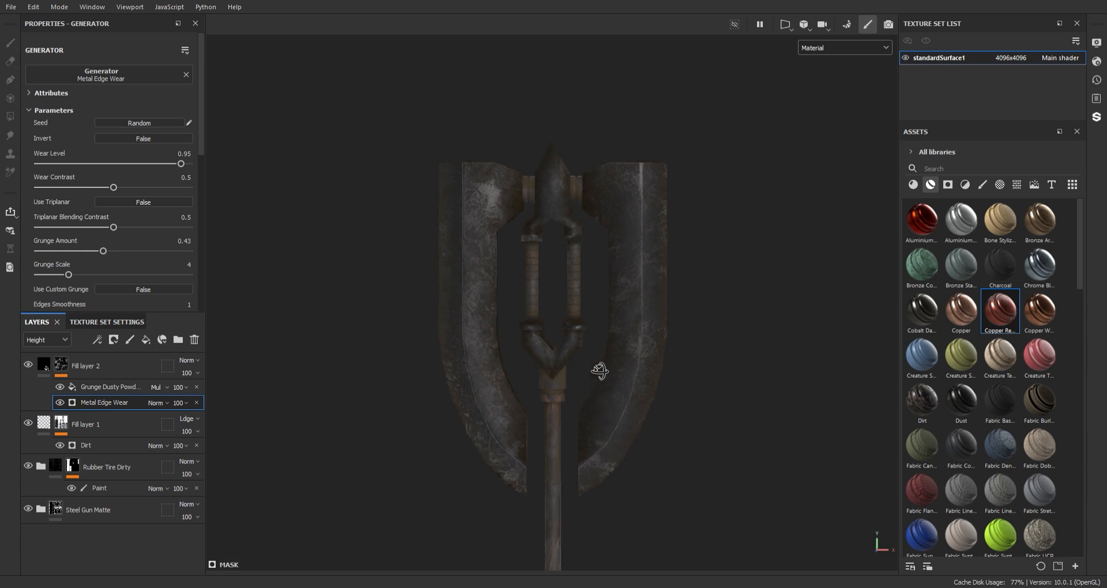
middle_click_drag(524, 440, 515, 412, "alt")
Select the top fill layer's mask and review the whole axe down to the end of its shaft.
left_click(128, 368)
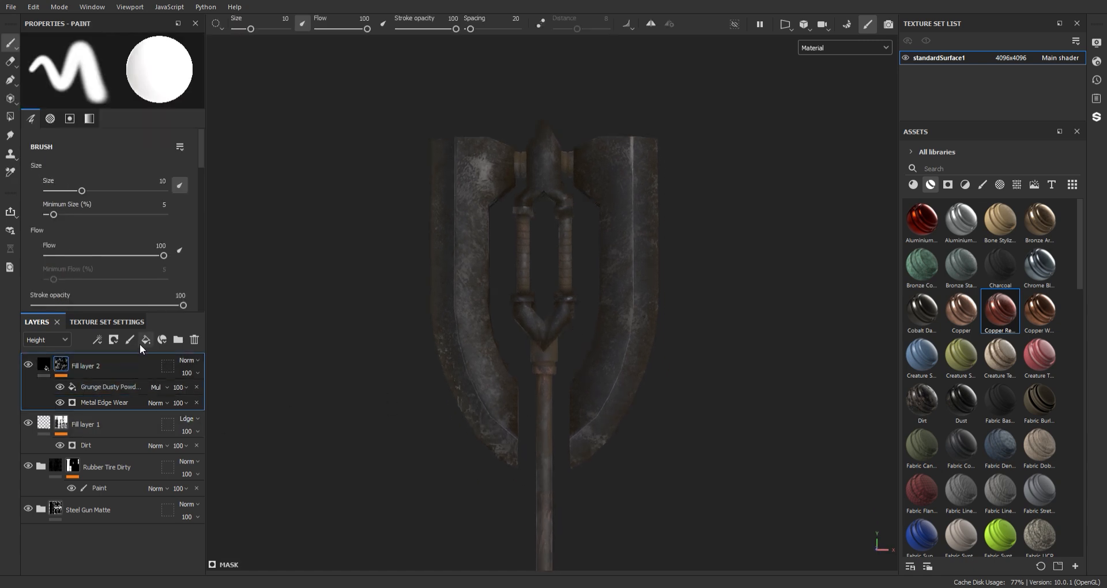
right_click_drag(455, 466, 491, 410, "alt")
middle_click_drag(491, 411, 482, 341, "alt")
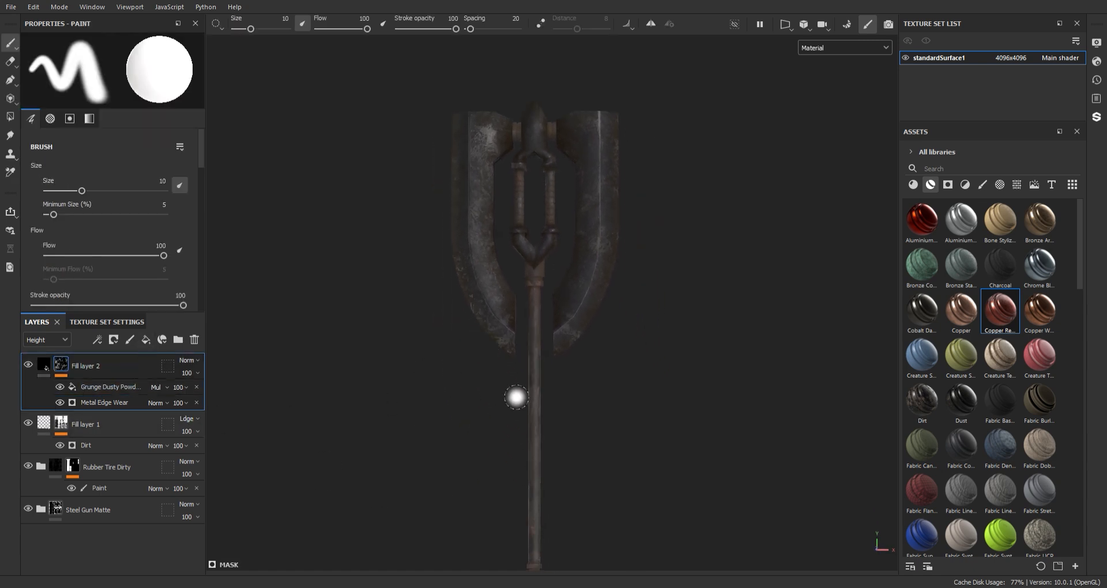
middle_click_drag(516, 397, 523, 349, "alt")
right_click_drag(655, 525, 642, 497, "alt")
mouse_move(321, 534)
left_mouse_down("alt")
mouse_move(383, 554)
mouse_move(242, 548)
mouse_move(393, 564)
mouse_move(218, 558)
mouse_move(435, 572)
mouse_move(247, 556)
mouse_move(394, 561)
mouse_move(260, 557)
left_mouse_up("alt")
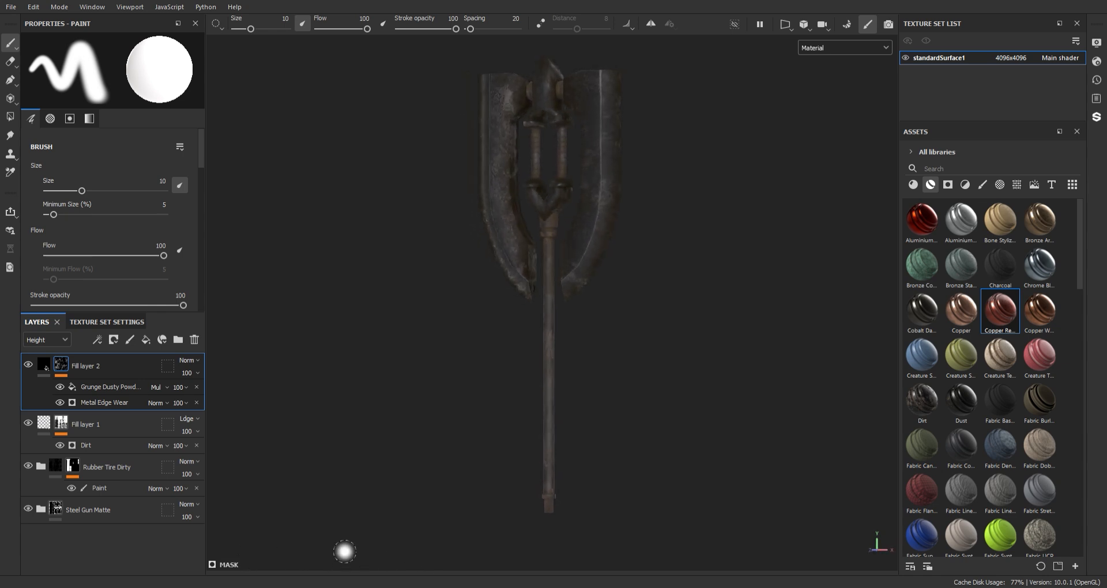